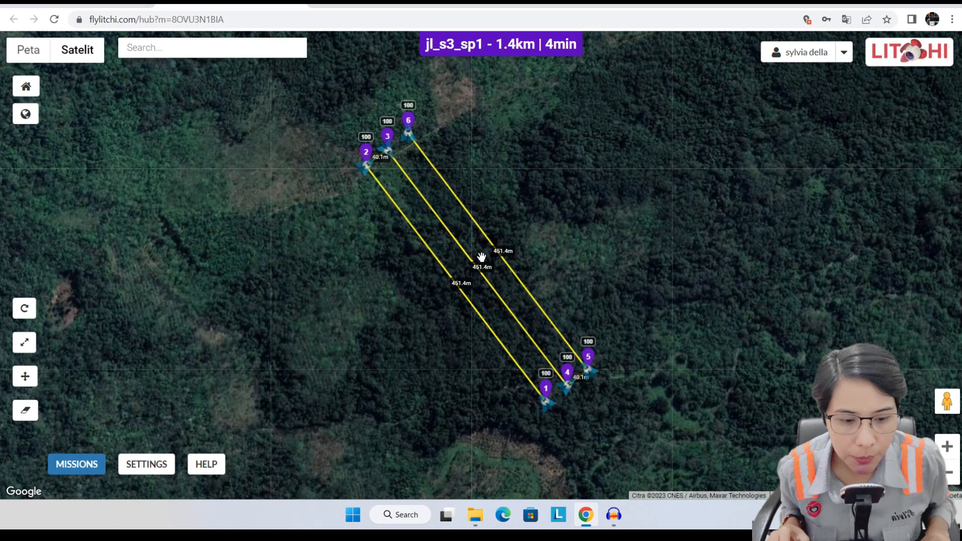
# Look over the jl_s3_sp1 flight path and the drone photos in the jalan segmen folder, and switch to Agisoft Metashape.
pyautogui.scroll(1, 481, 256)
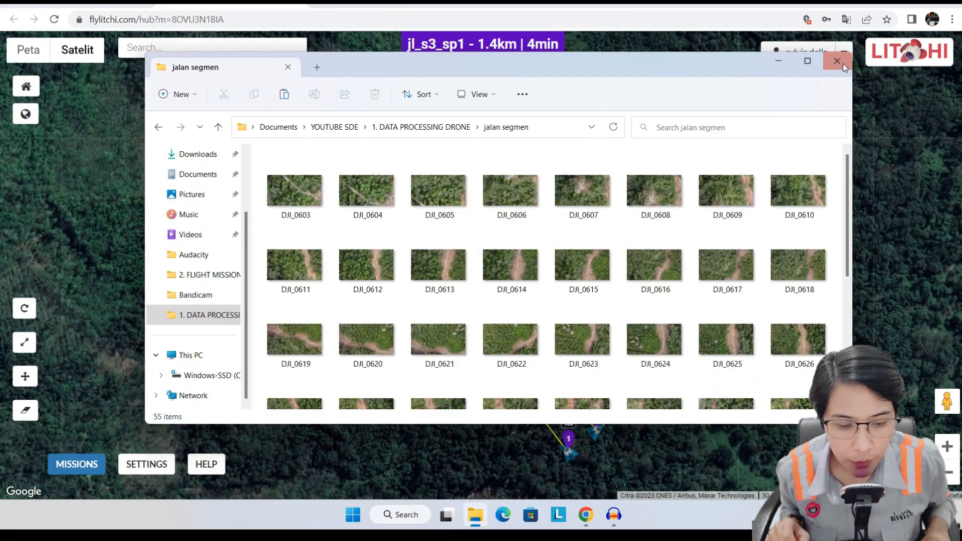
pyautogui.click(808, 61)
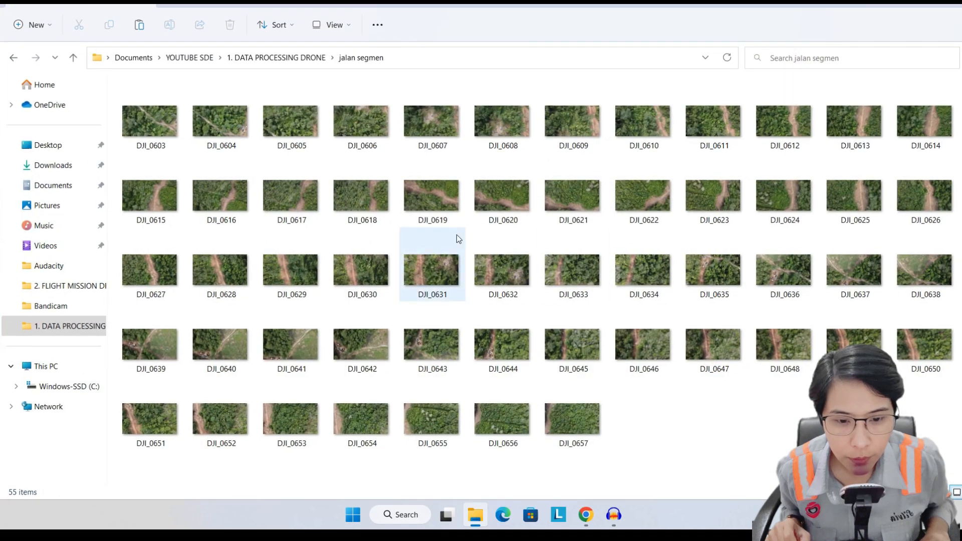
pyautogui.click(136, 125)
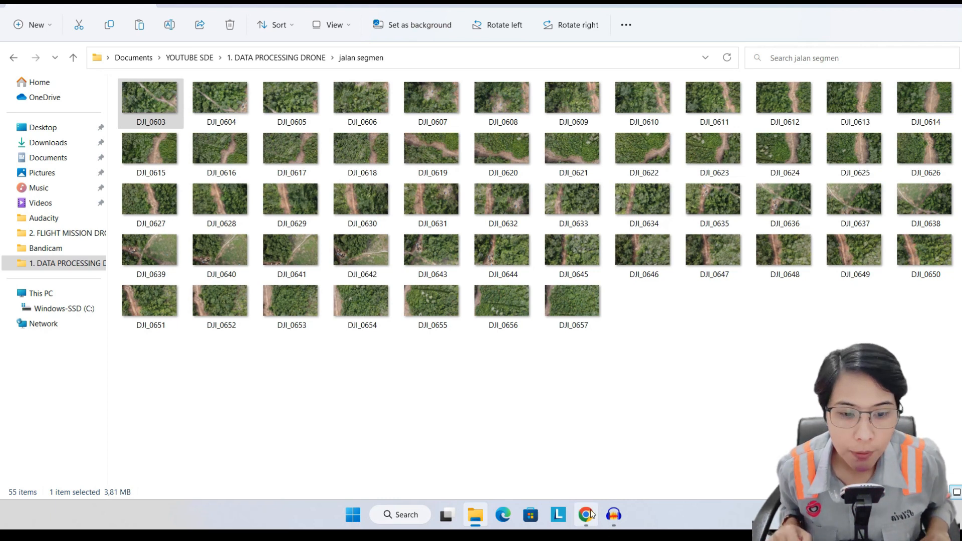
pyautogui.click(400, 517)
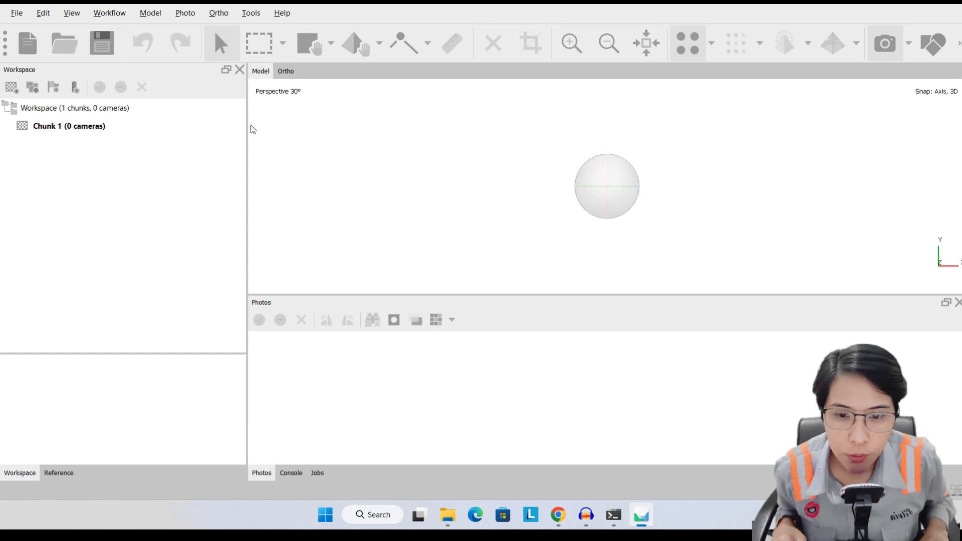
pyautogui.click(110, 13)
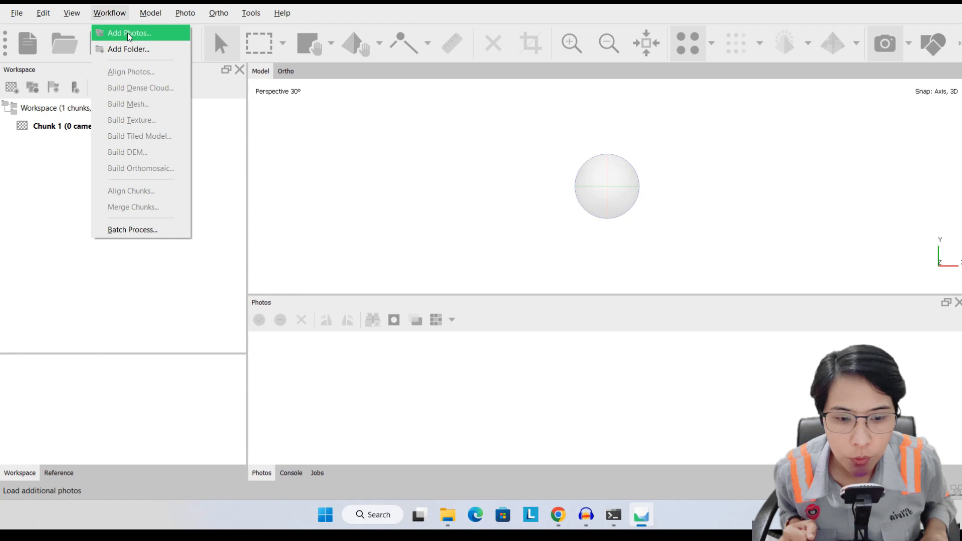
pyautogui.click(128, 32)
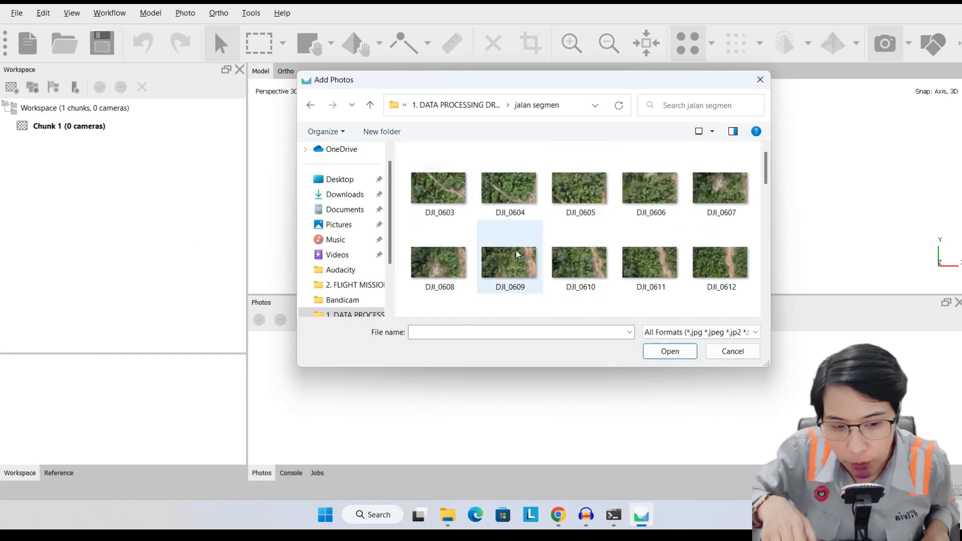
pyautogui.click(451, 200)
pyautogui.click(509, 196)
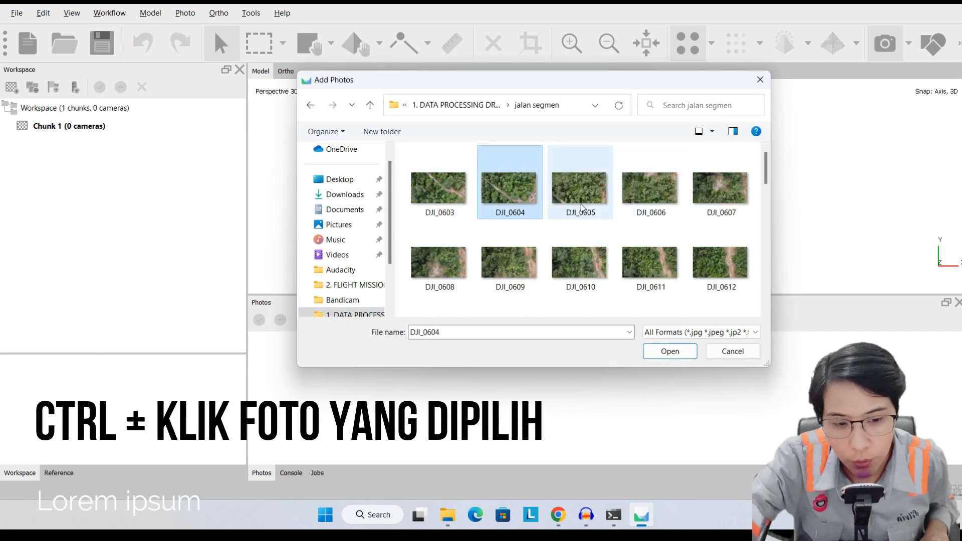
pyautogui.keyDown('ctrl'); pyautogui.click(439, 191); pyautogui.keyUp('ctrl')
pyautogui.keyDown('ctrl'); pyautogui.click(579, 190); pyautogui.keyUp('ctrl')
pyautogui.keyDown('ctrl'); pyautogui.click(650, 190); pyautogui.keyUp('ctrl')
pyautogui.keyDown('ctrl'); pyautogui.click(731, 200); pyautogui.keyUp('ctrl')
pyautogui.scroll(-6, 705, 248)
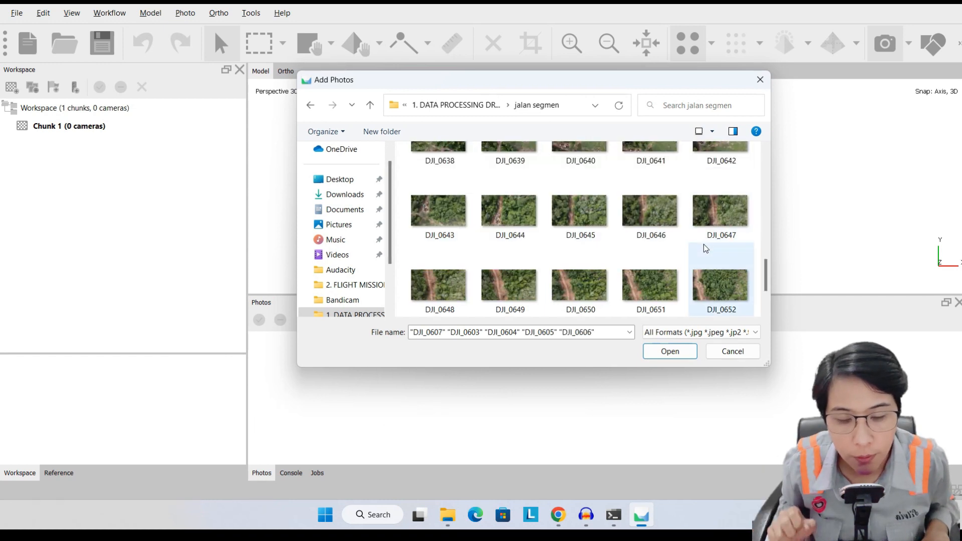
pyautogui.scroll(-2, 704, 251)
pyautogui.scroll(7, 704, 256)
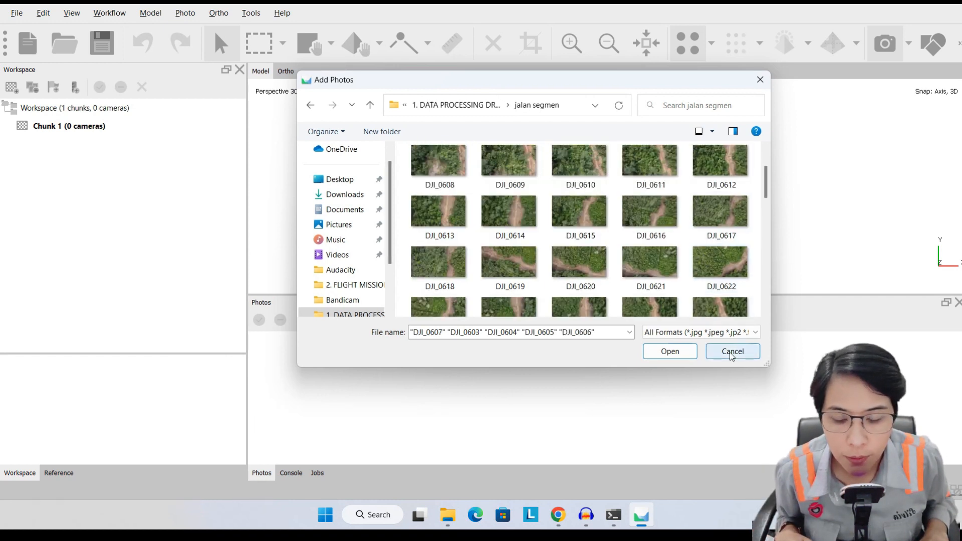
pyautogui.click(732, 352)
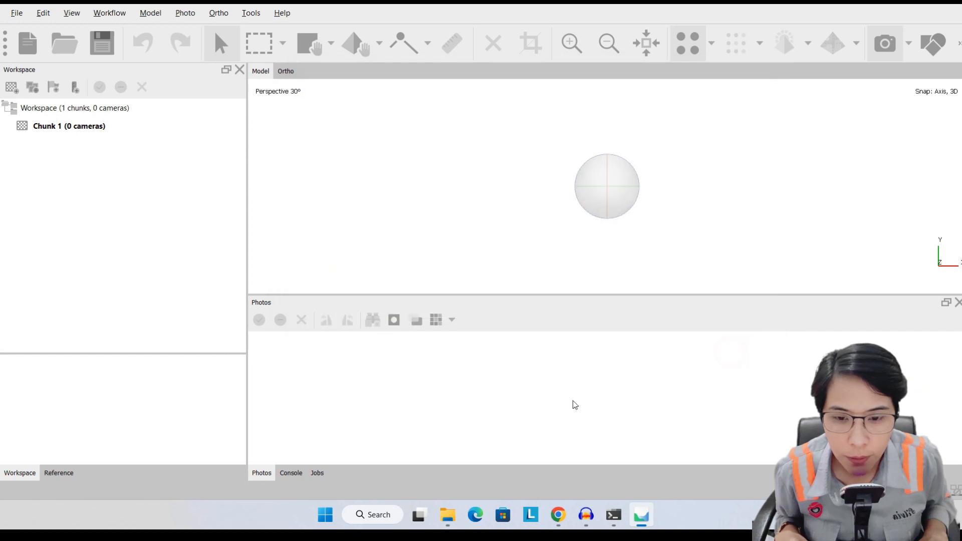
# Add all photos from the jalan segmen folder inside 1. DATA PROCESSING DRONE to the chunk, using the Single cameras layout.
pyautogui.click(115, 14)
pyautogui.click(131, 47)
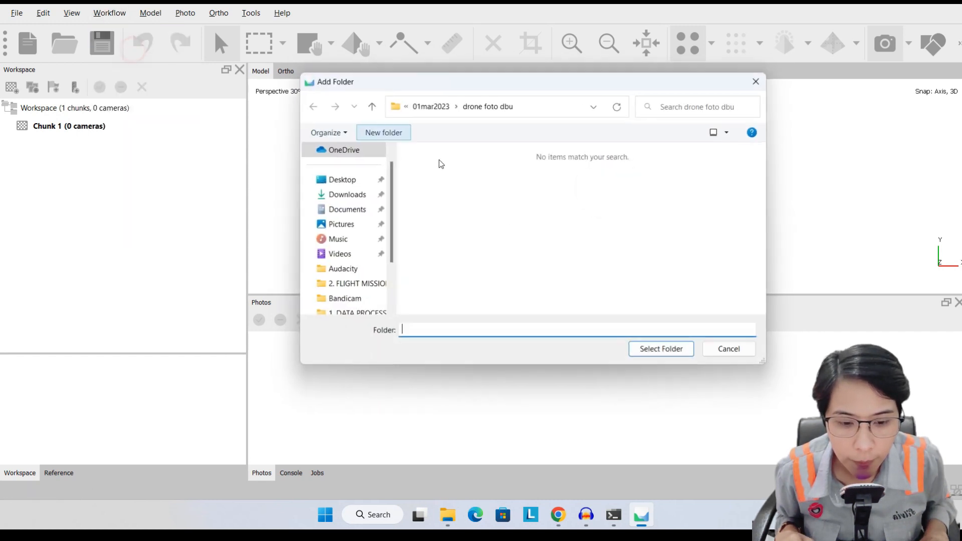
pyautogui.scroll(-2, 391, 240)
pyautogui.click(356, 238)
pyautogui.doubleClick(441, 183)
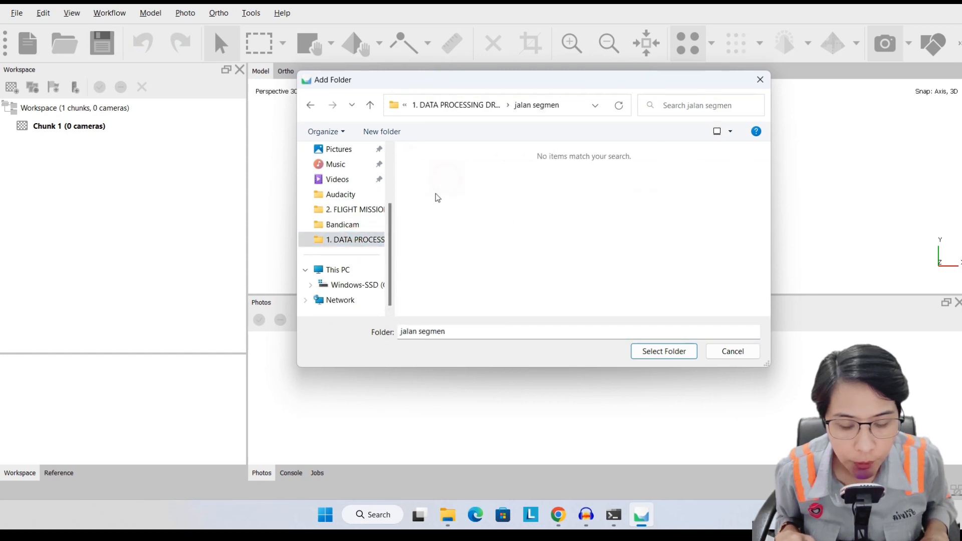
pyautogui.click(654, 350)
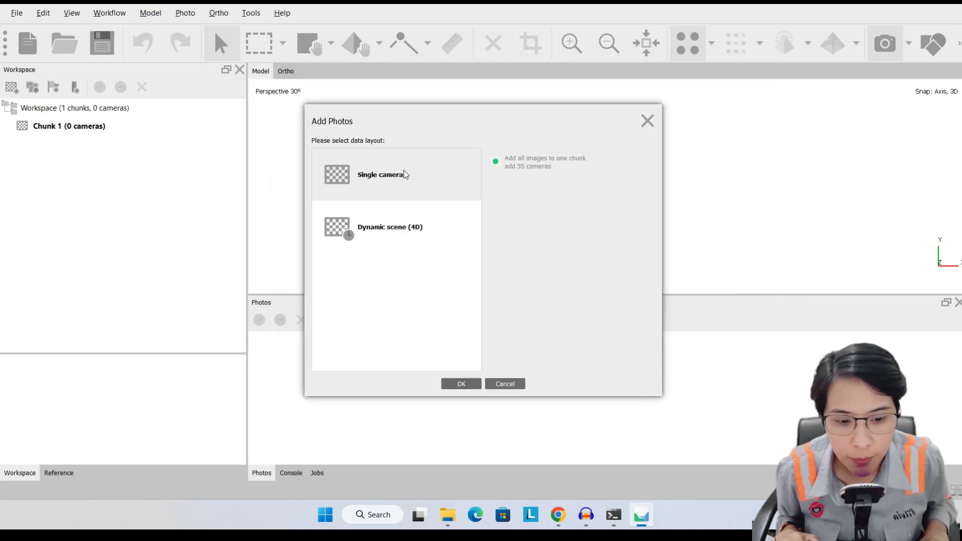
pyautogui.click(461, 384)
# Compare the imported camera positions with the jl_s3_sp1 flight path in Litchi, and return to Metashape.
pyautogui.scroll(-5, 683, 205)
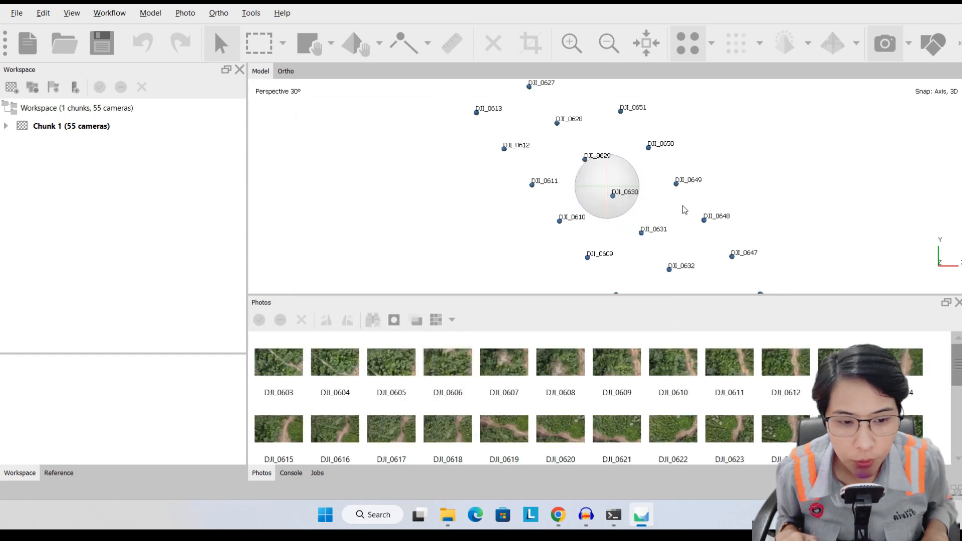
pyautogui.scroll(-2, 683, 203)
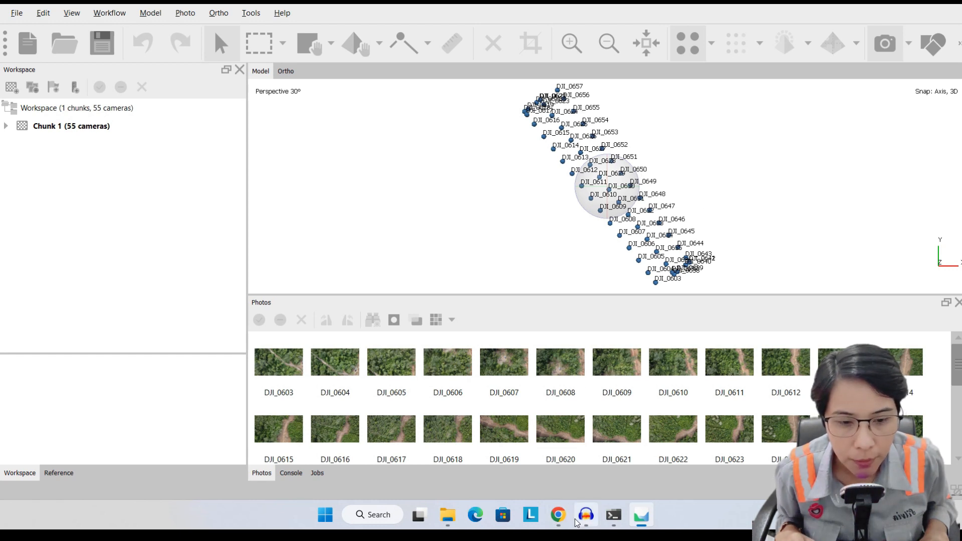
pyautogui.click(560, 521)
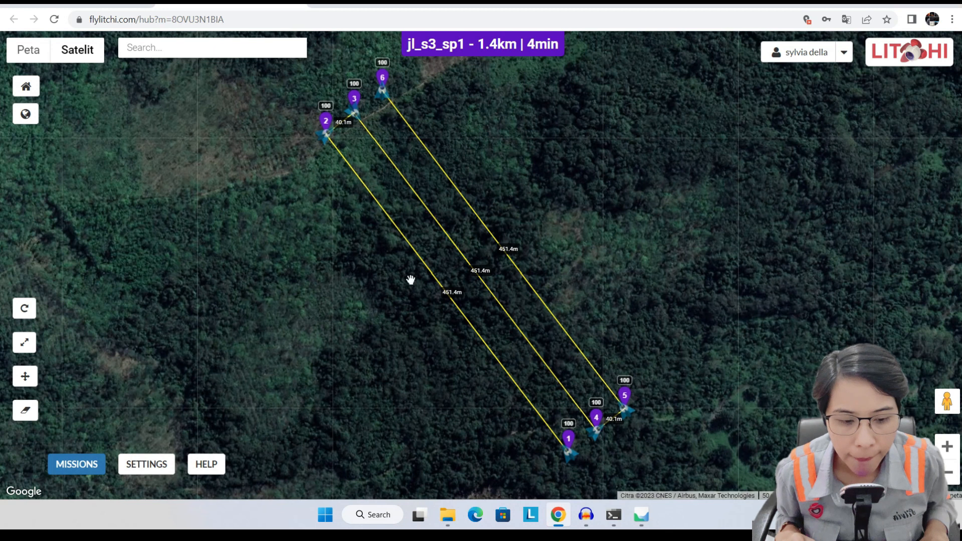
pyautogui.click(641, 514)
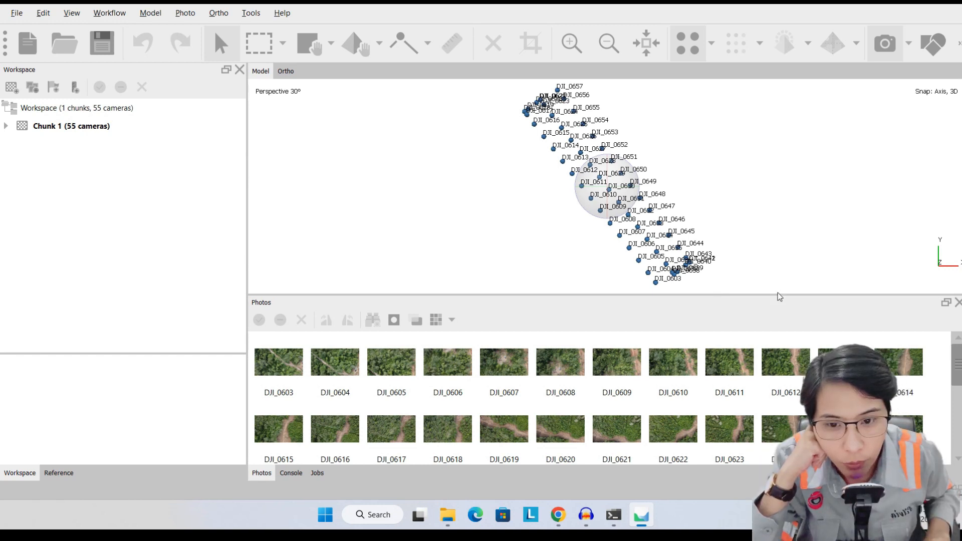
# Set the photo alignment accuracy to High, with generic preselection and Source reference preselection enabled.
pyautogui.click(106, 15)
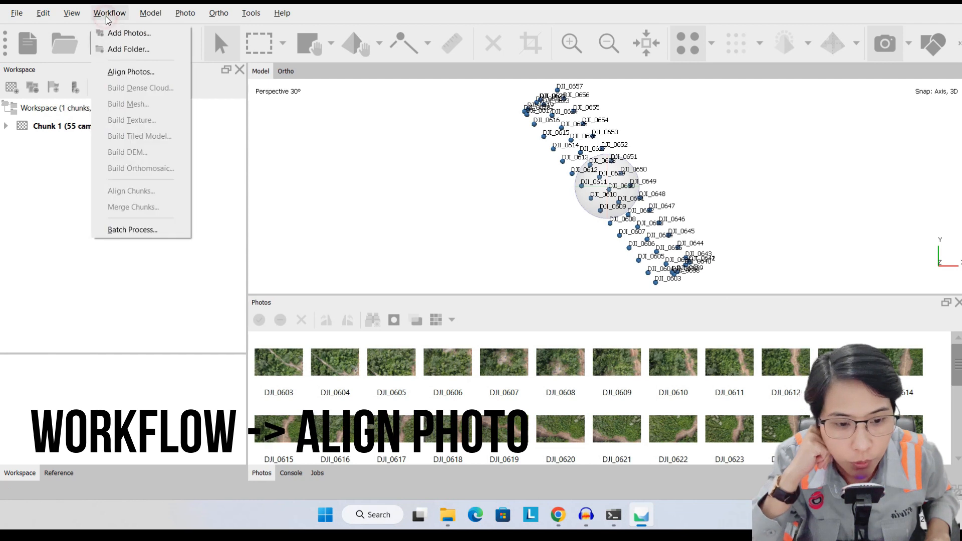
pyautogui.click(126, 71)
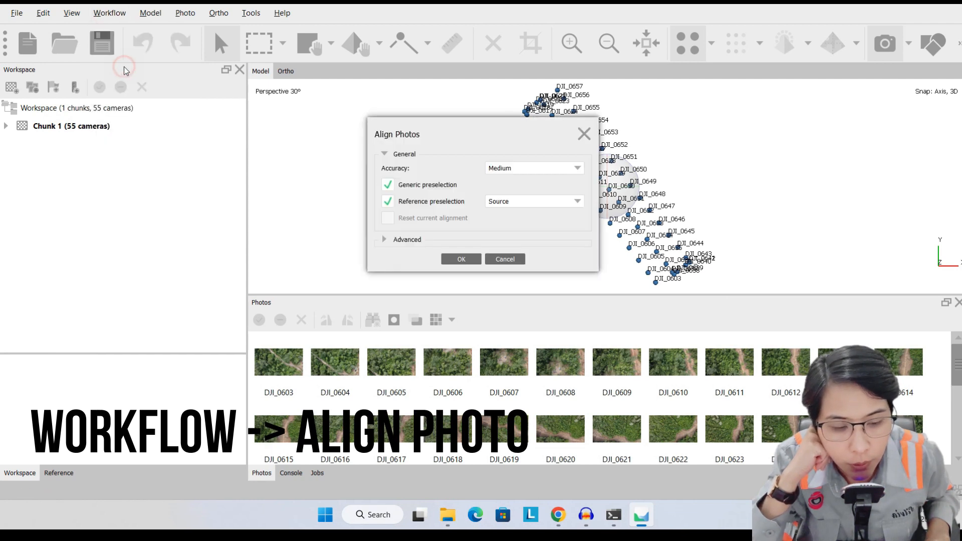
pyautogui.click(518, 171)
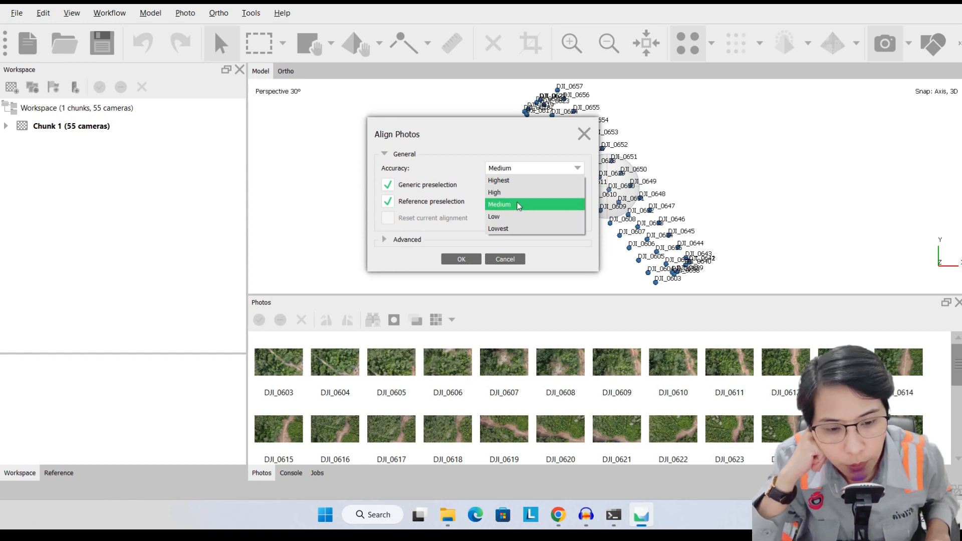
pyautogui.click(518, 191)
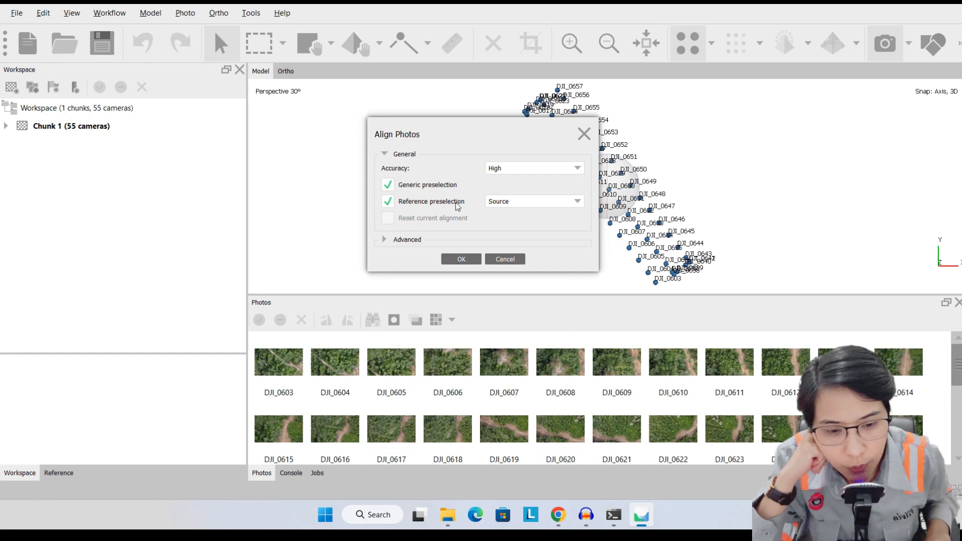
pyautogui.click(393, 186)
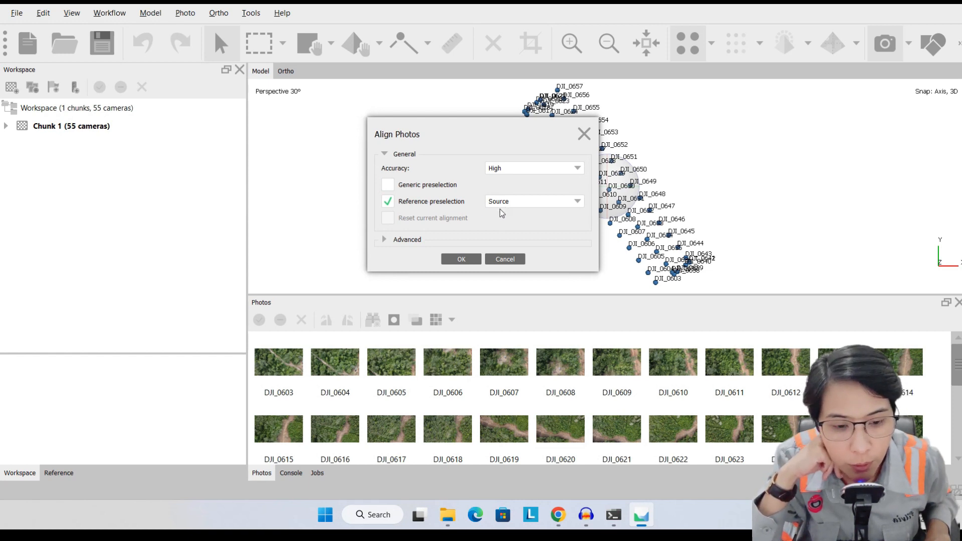
pyautogui.click(389, 186)
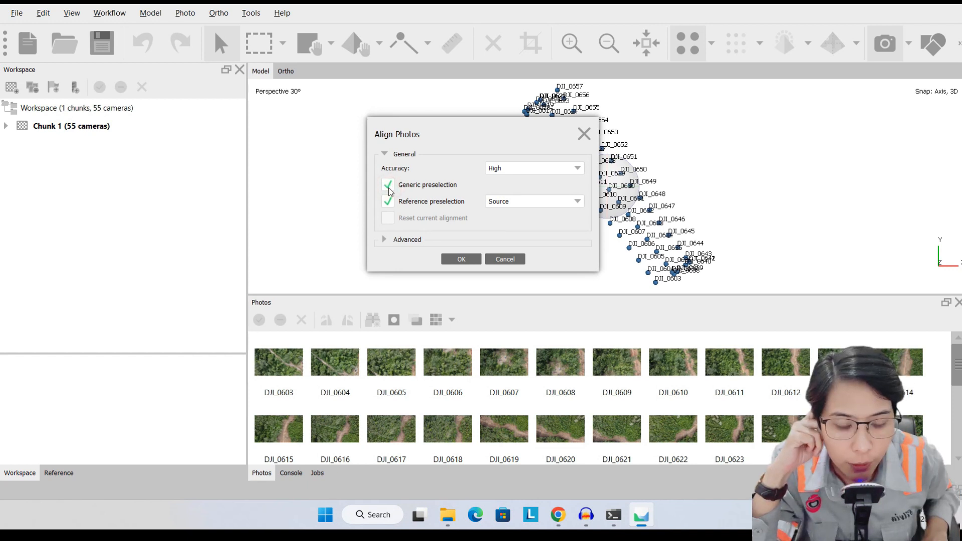
# Set the key point limit to 40,000 and the tie point limit to 4,000, and run the photo alignment.
pyautogui.click(399, 242)
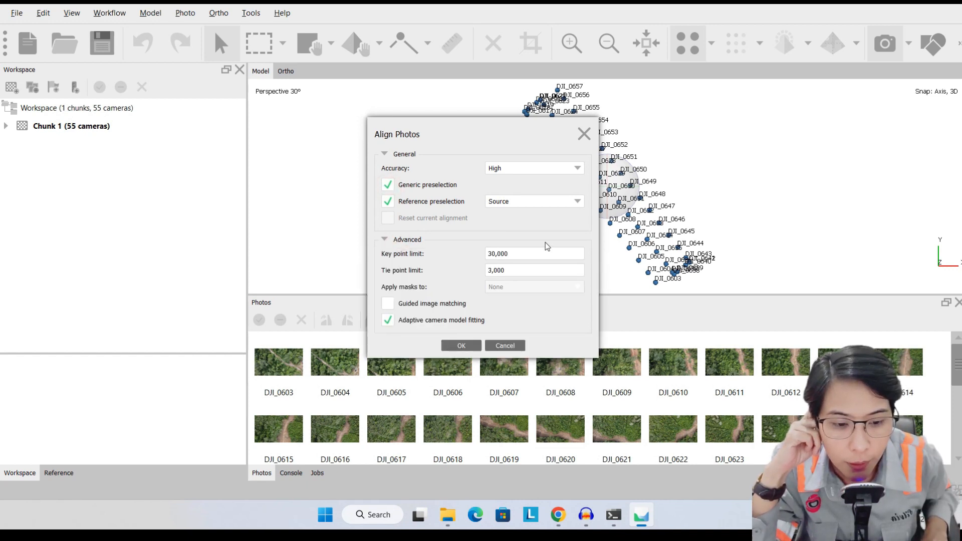
pyautogui.doubleClick(524, 254)
pyautogui.write('40000')
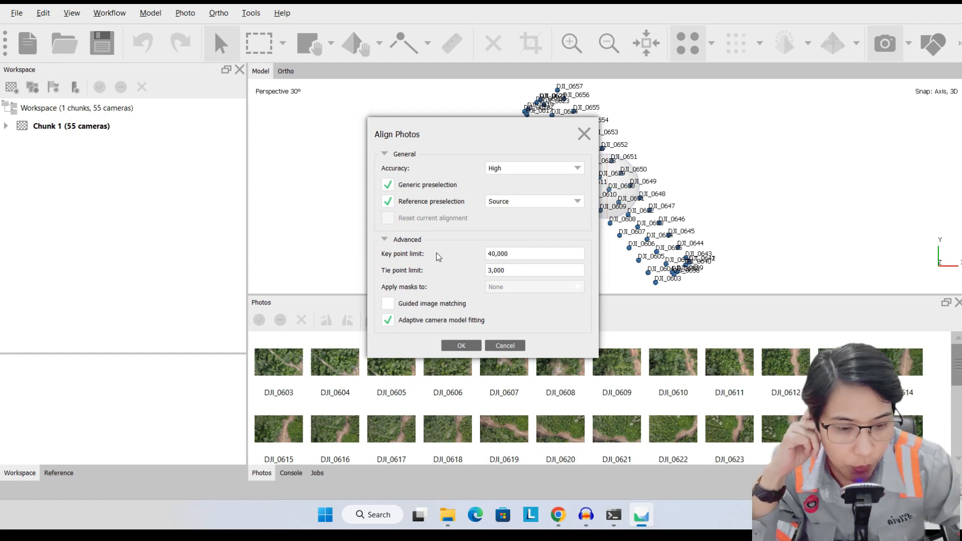
pyautogui.press('Tab')
pyautogui.write('4,000')
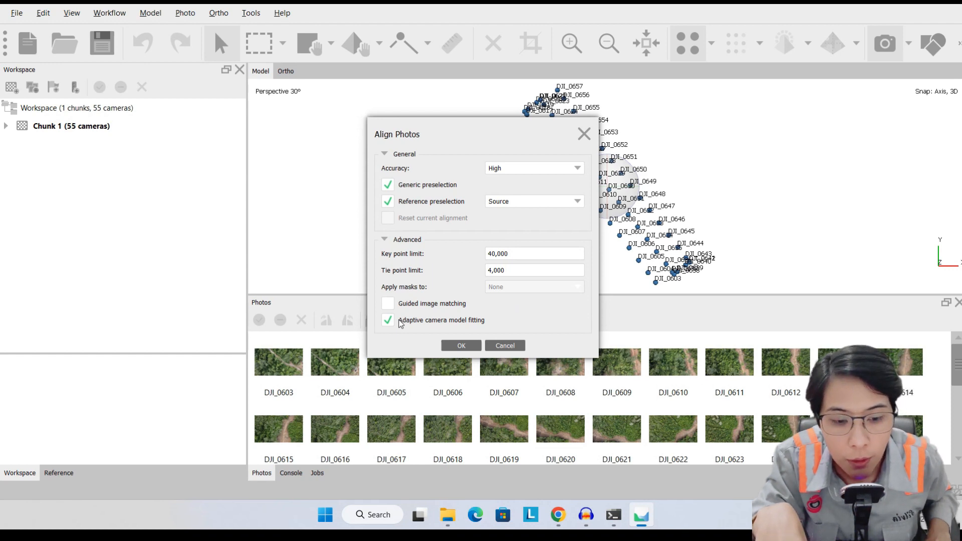
pyautogui.click(526, 259)
pyautogui.click(519, 271)
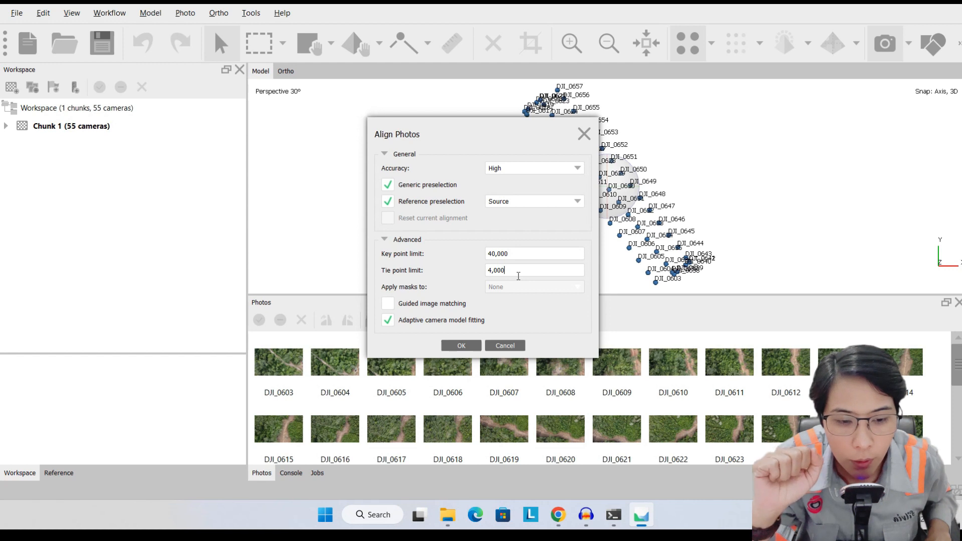
pyautogui.click(468, 347)
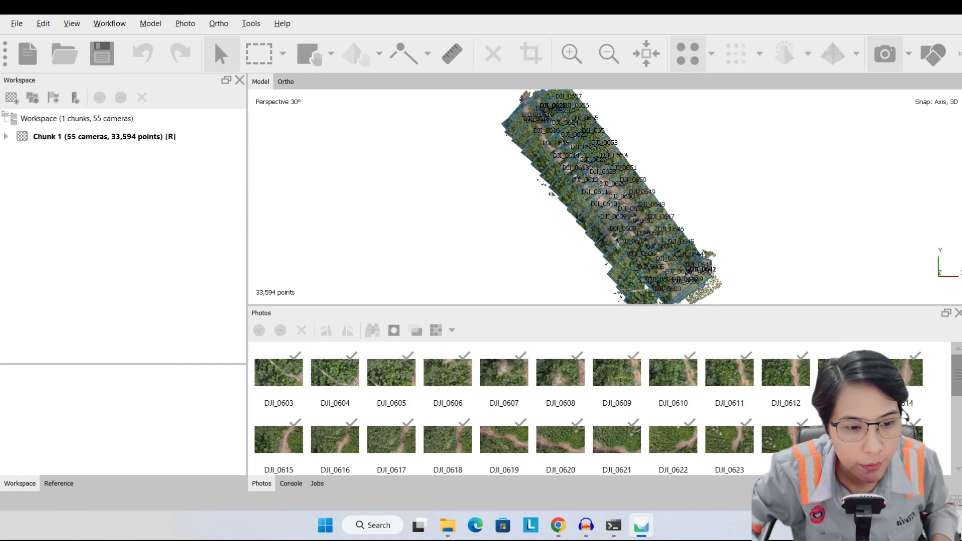
# Examine the aligned sparse point cloud of the road segment up close and as a whole, and check the orthomosaic view.
pyautogui.scroll(-1, 577, 191)
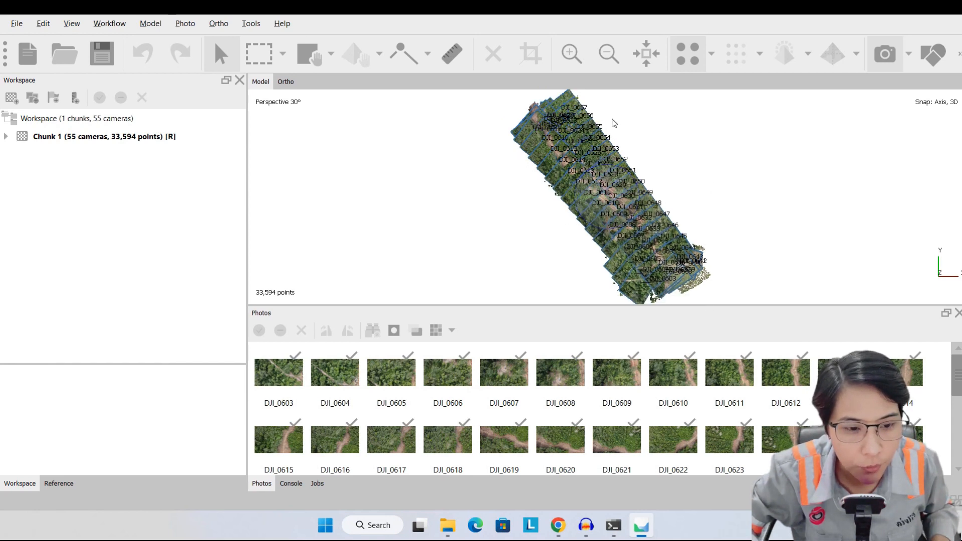
pyautogui.scroll(1, 616, 140)
pyautogui.scroll(-2, 616, 142)
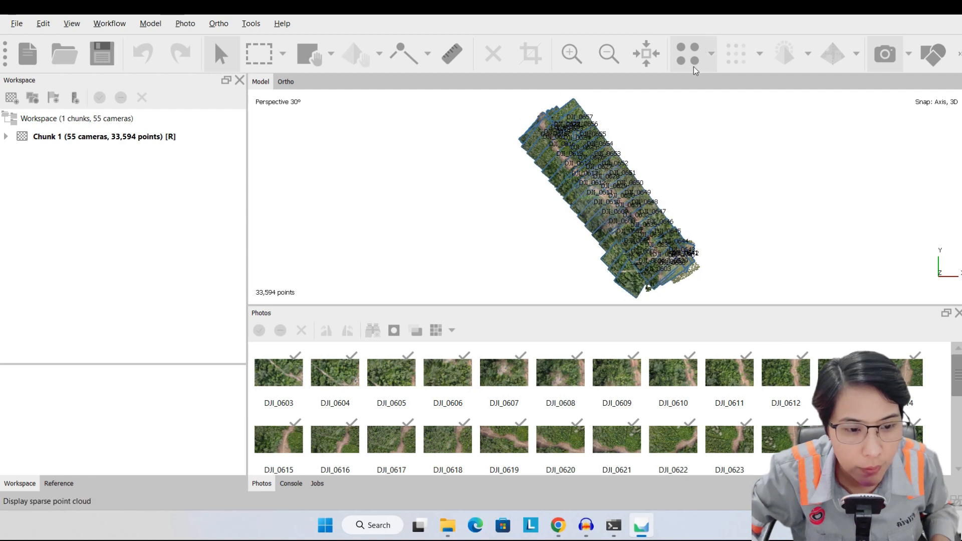
pyautogui.click(286, 82)
pyautogui.click(591, 292)
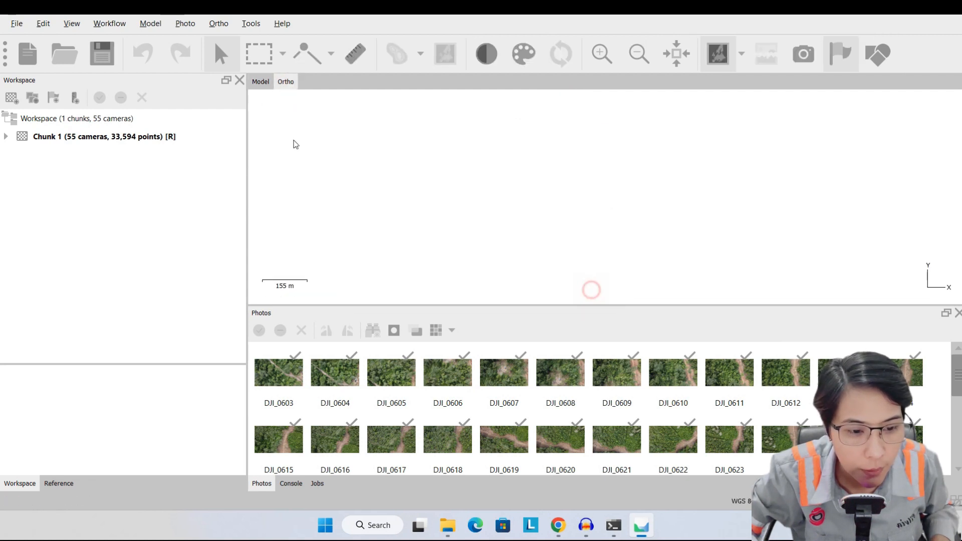
pyautogui.click(260, 82)
pyautogui.scroll(4, 641, 219)
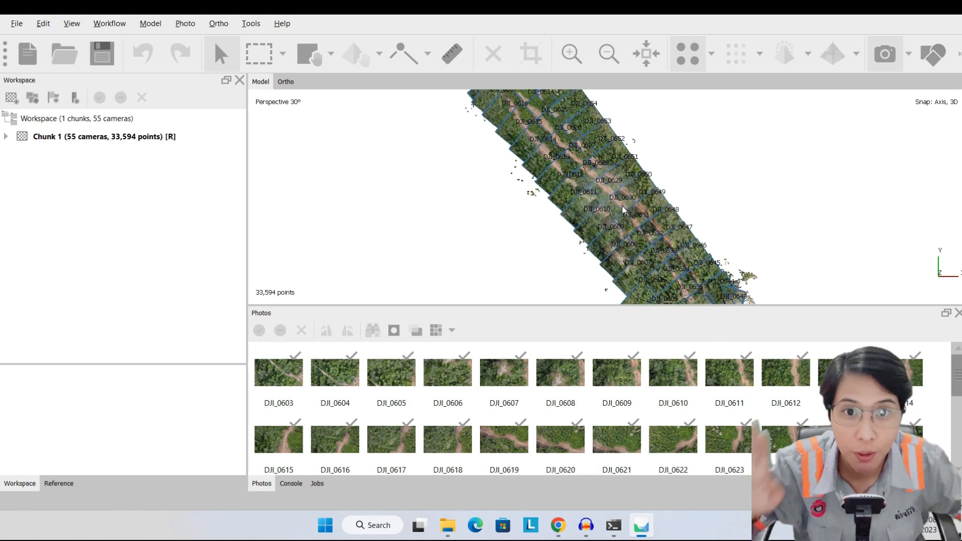
pyautogui.scroll(2, 641, 219)
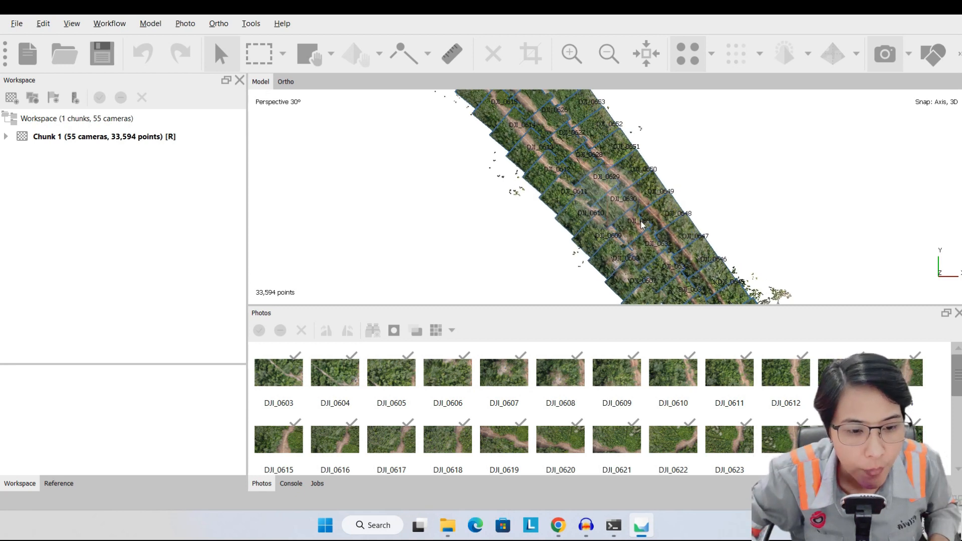
pyautogui.scroll(-5, 642, 224)
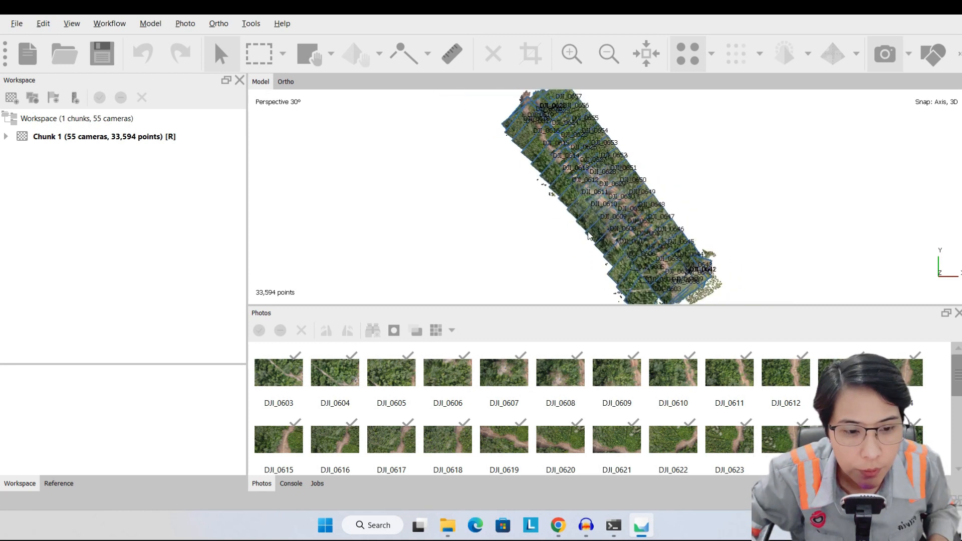
pyautogui.scroll(1, 631, 213)
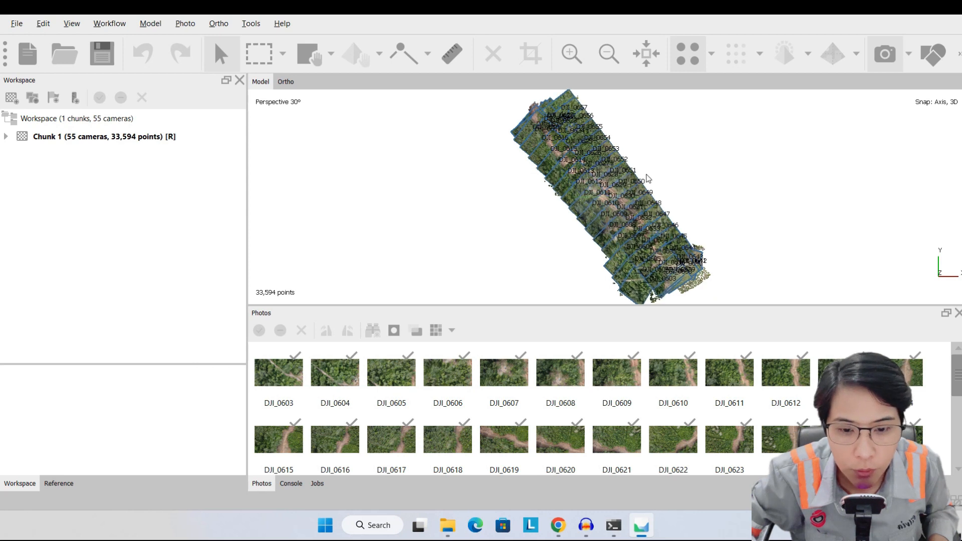
# Save the project in the 1. DATA PROCESSING DRONE folder, using the existing drone yt tanpa gcp project file.
pyautogui.click(102, 53)
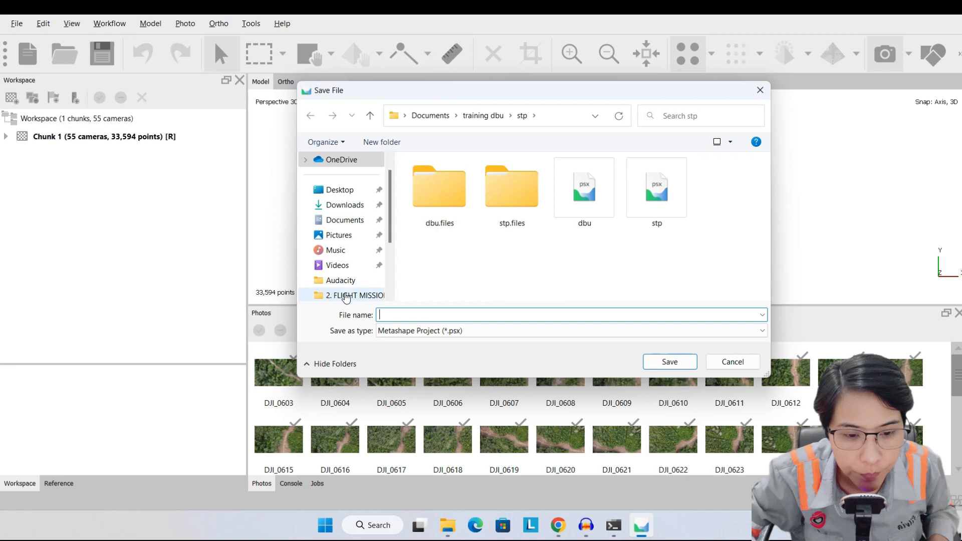
pyautogui.scroll(-1, 348, 296)
pyautogui.click(352, 278)
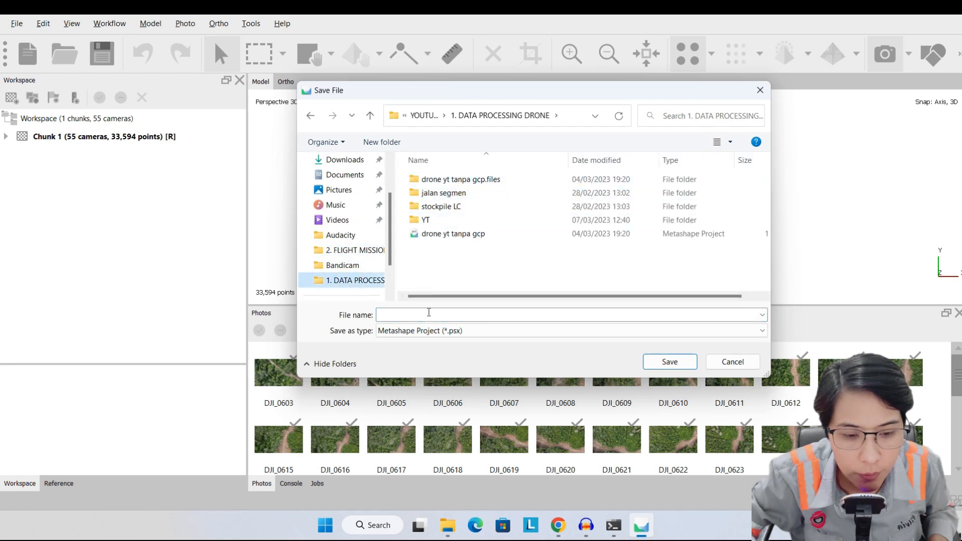
pyautogui.click(464, 239)
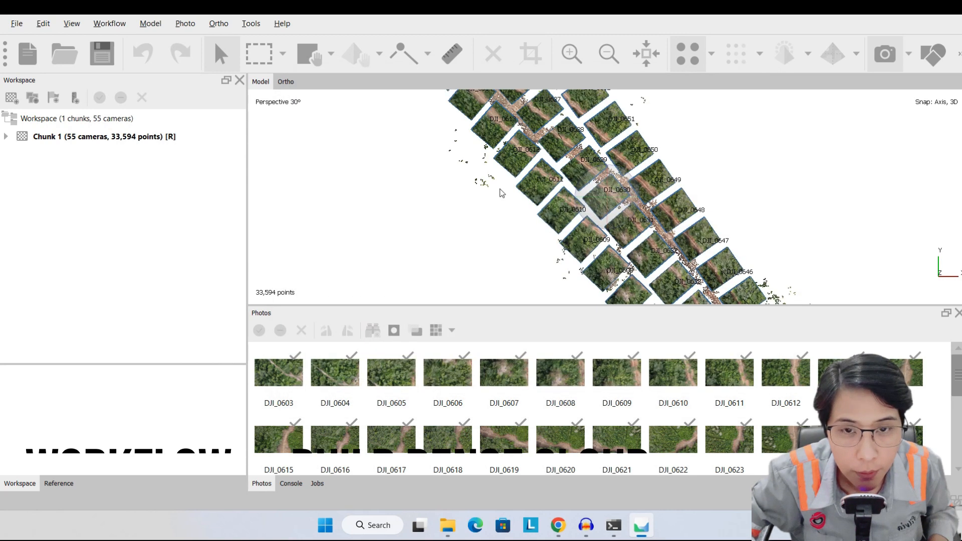
# Build the dense cloud of the road segment with the quality set to High.
pyautogui.scroll(-4, 494, 190)
pyautogui.scroll(-2, 497, 191)
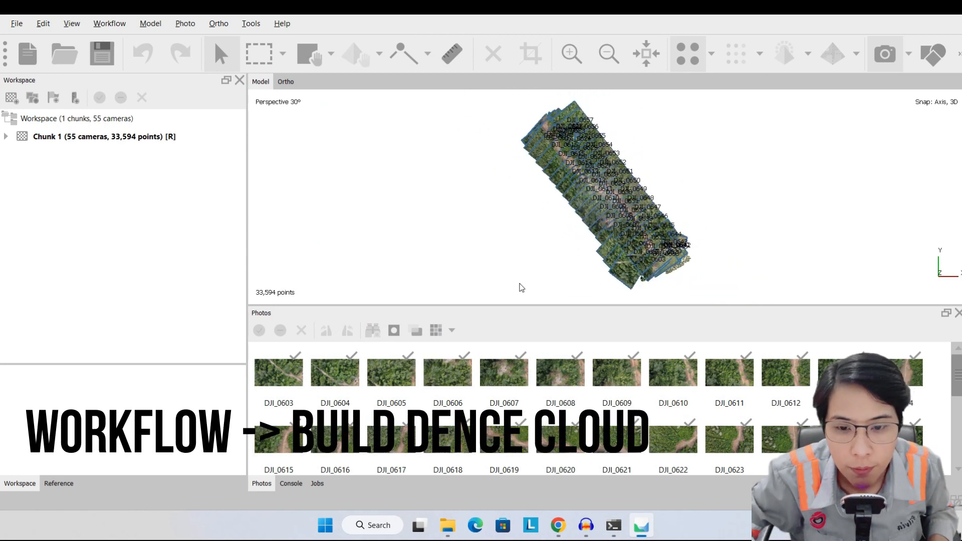
pyautogui.click(109, 23)
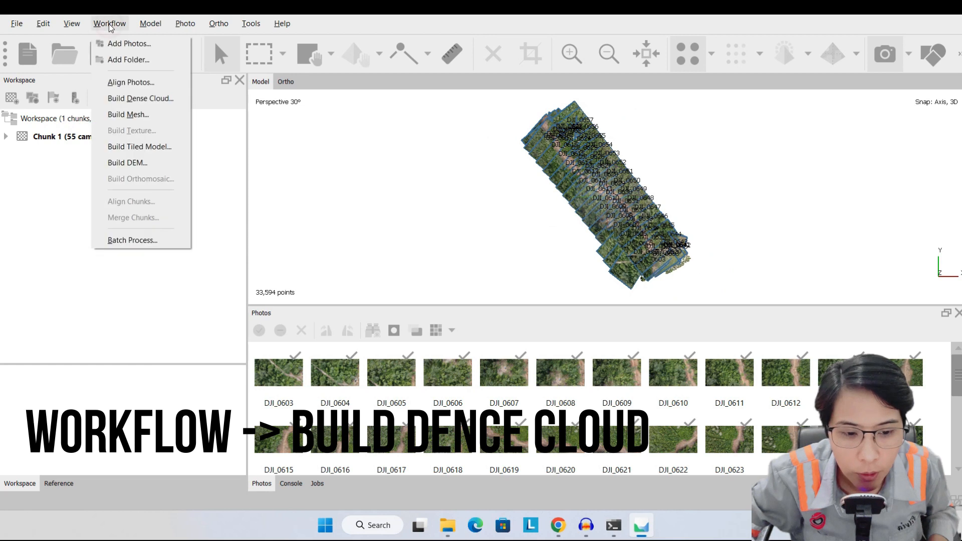
pyautogui.click(135, 102)
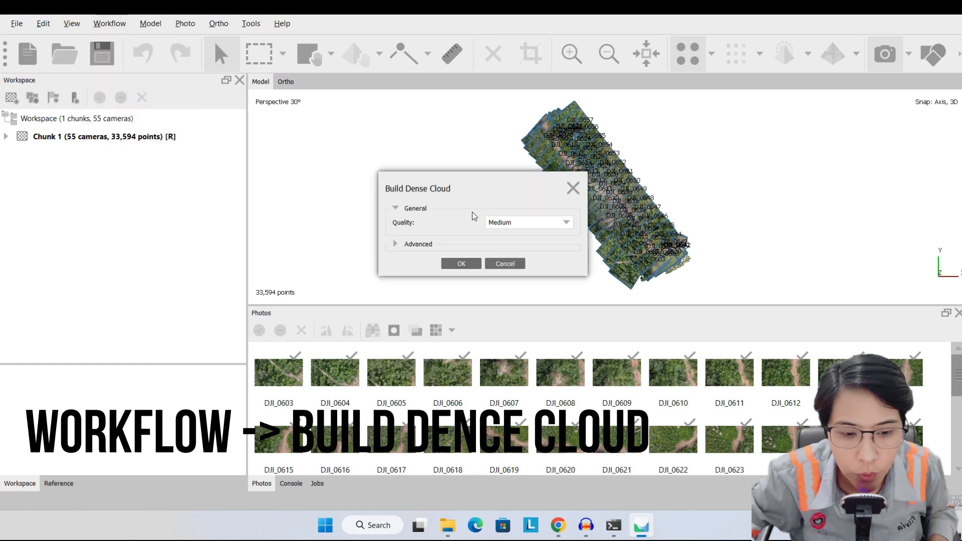
pyautogui.click(532, 223)
pyautogui.click(507, 249)
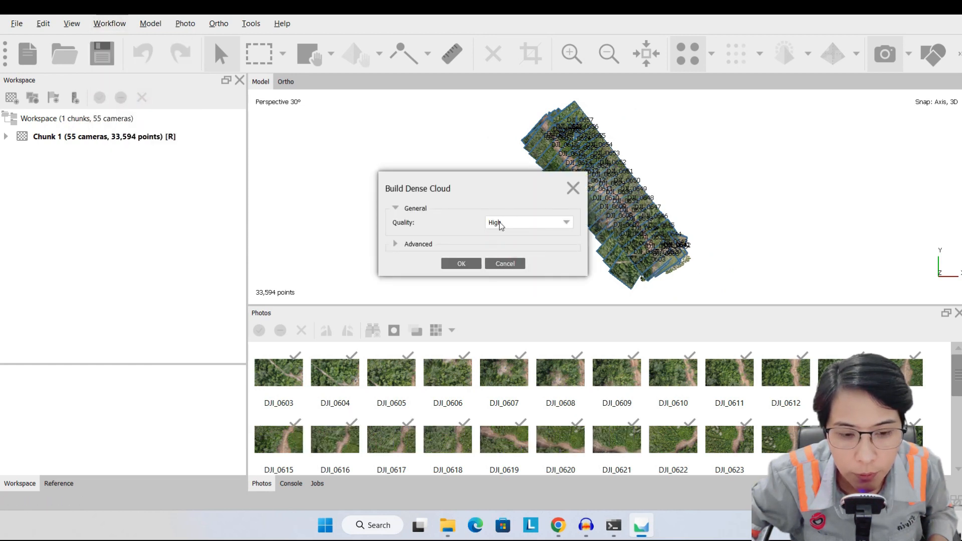
pyautogui.click(460, 264)
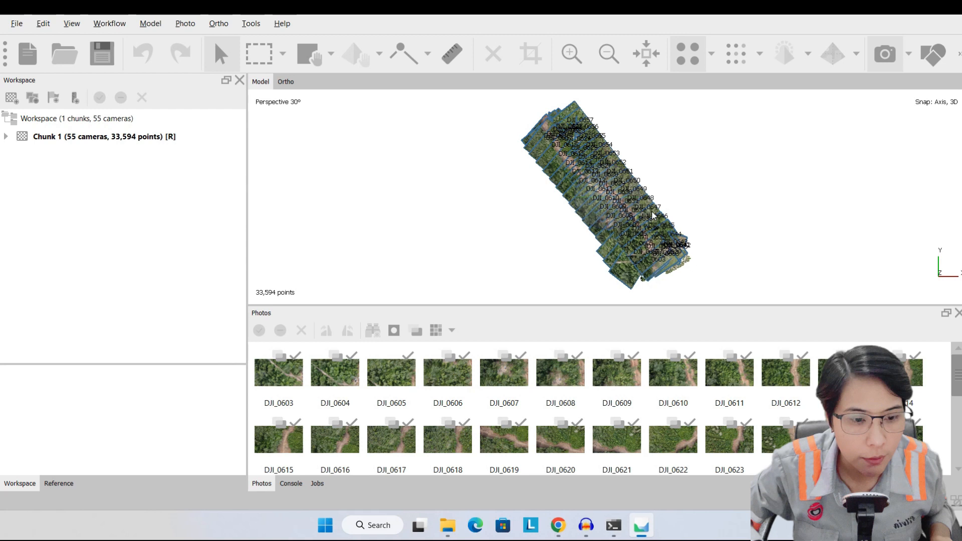
# Display the dense cloud in the model view, hide the camera positions, and inspect the cloud from a tilted angle.
pyautogui.scroll(1, 679, 173)
pyautogui.scroll(1, 679, 173)
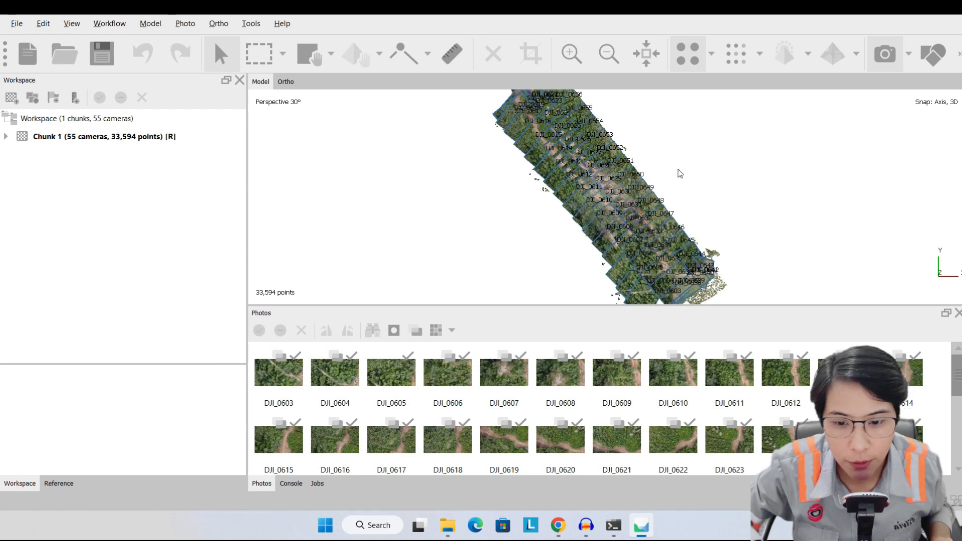
pyautogui.click(7, 137)
pyautogui.doubleClick(68, 209)
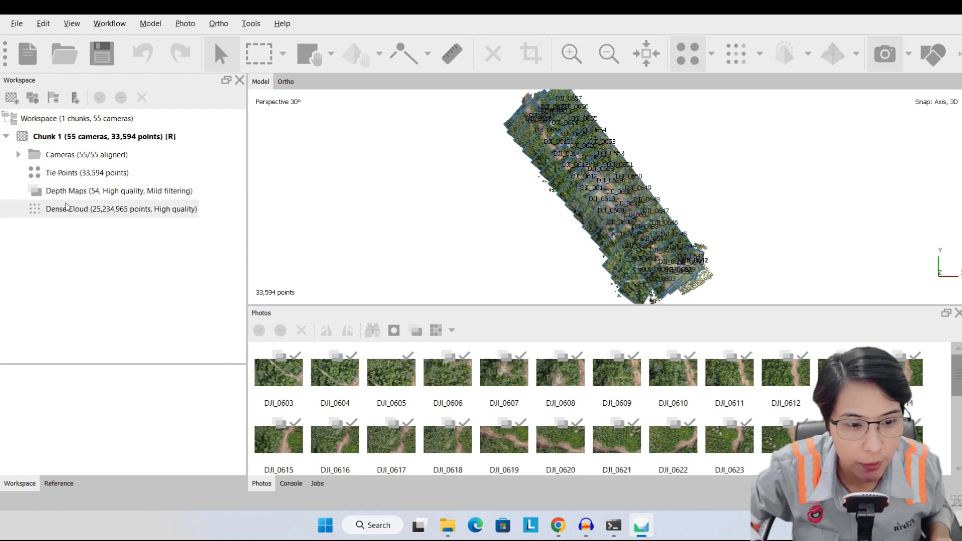
pyautogui.click(878, 60)
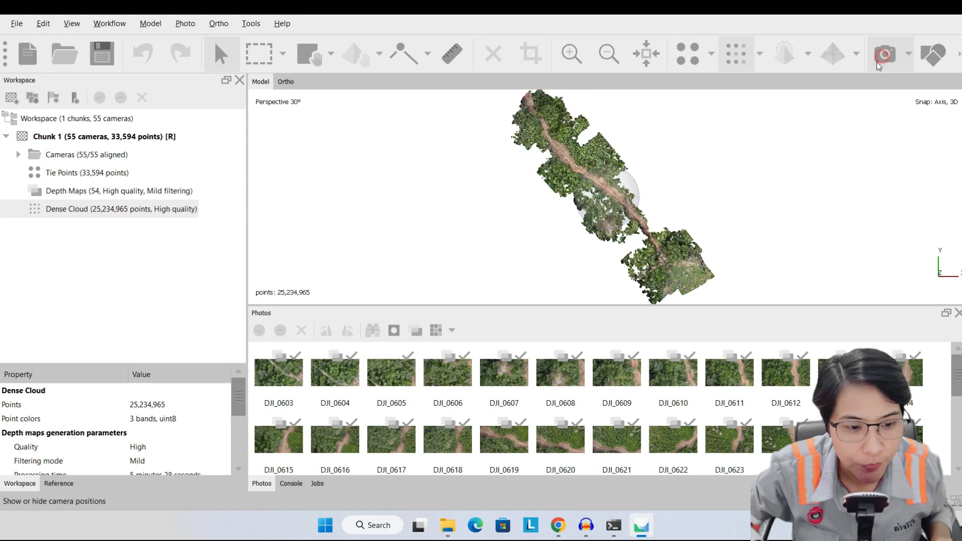
pyautogui.moveTo(516, 215); pyautogui.dragTo(612, 195)
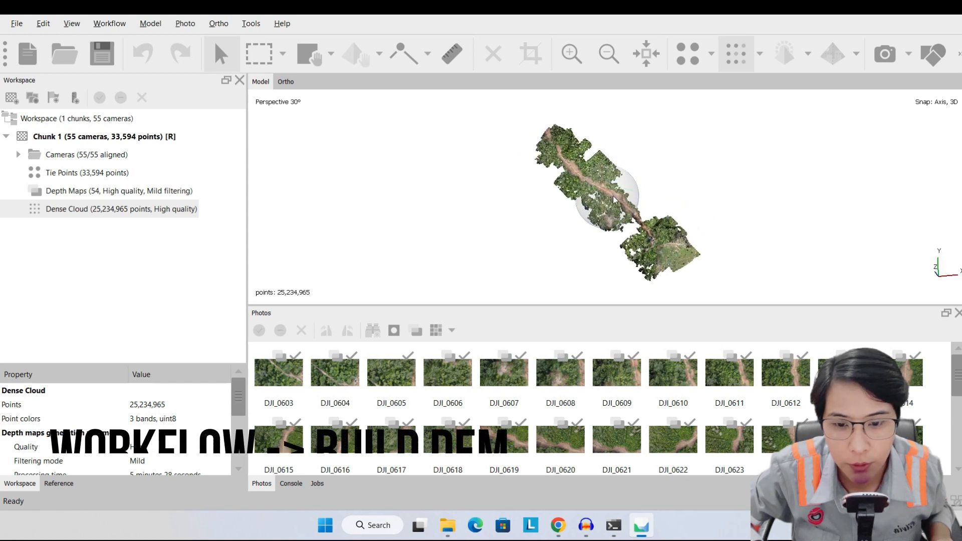
# Build a DEM from the dense cloud in geographic WGS 84 (EPSG::4326) projection with default interpolation enabled.
pyautogui.click(116, 25)
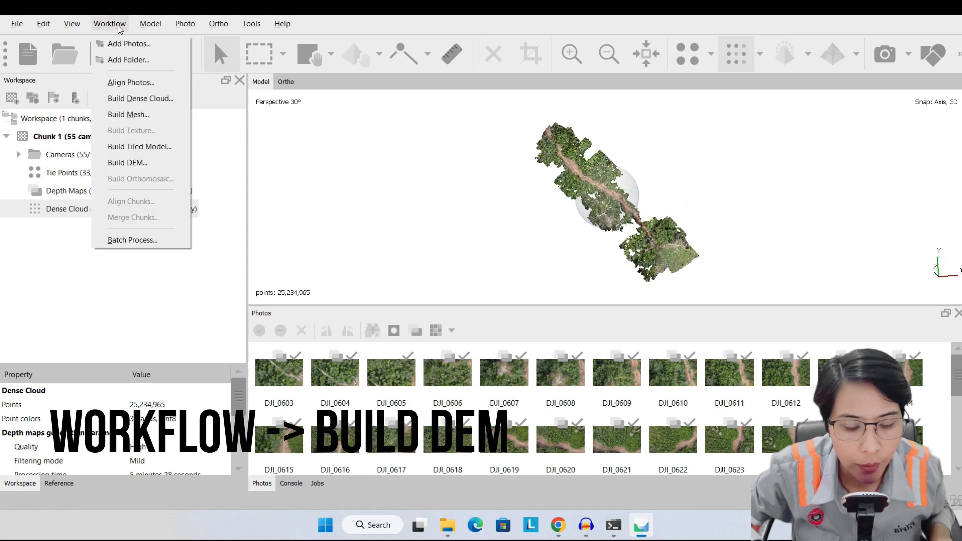
pyautogui.click(136, 161)
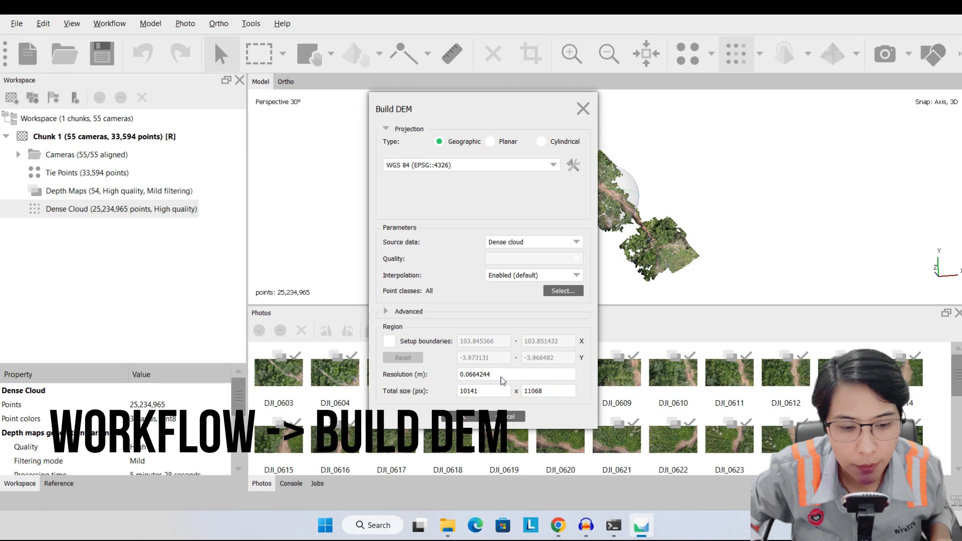
pyautogui.click(536, 243)
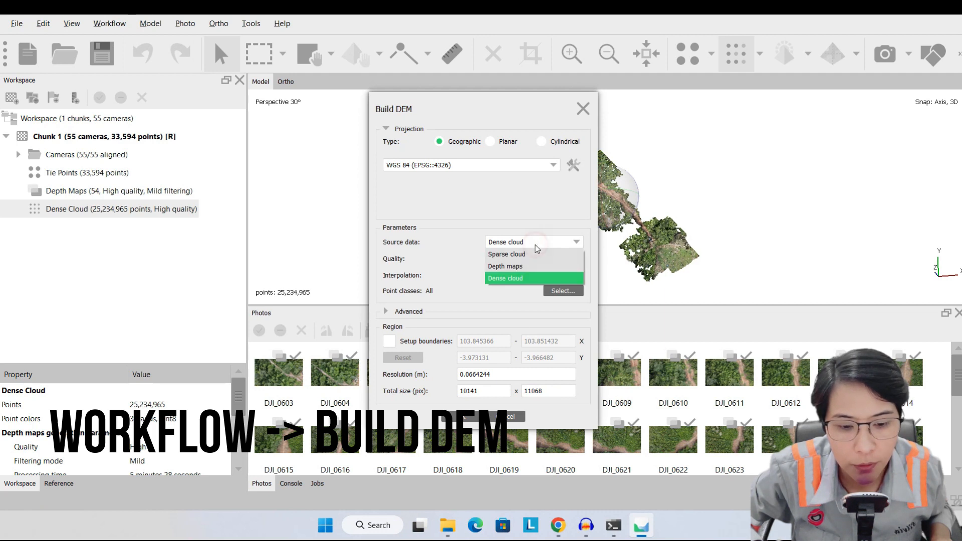
pyautogui.click(537, 245)
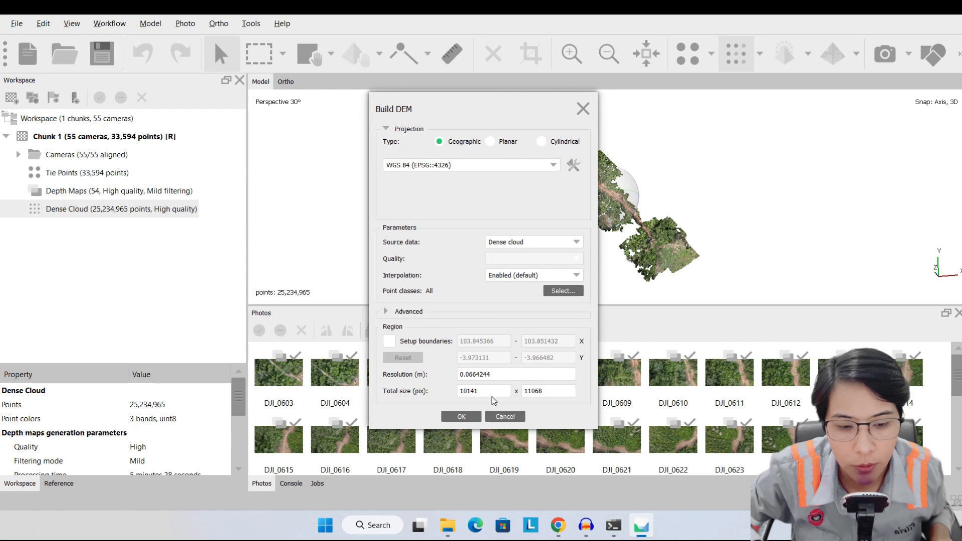
pyautogui.click(464, 417)
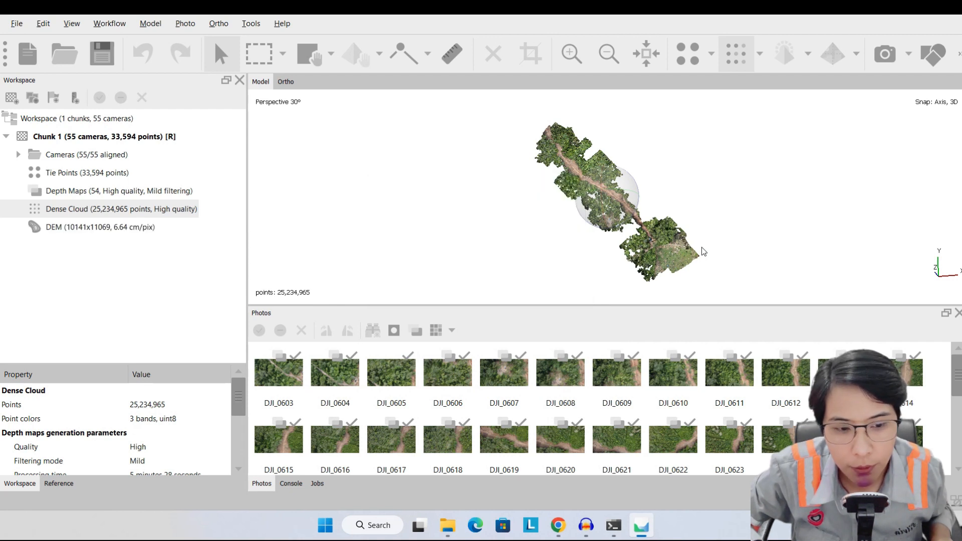
# Open the DEM and examine the elevation colours along the road segment up close and as a whole.
pyautogui.doubleClick(65, 227)
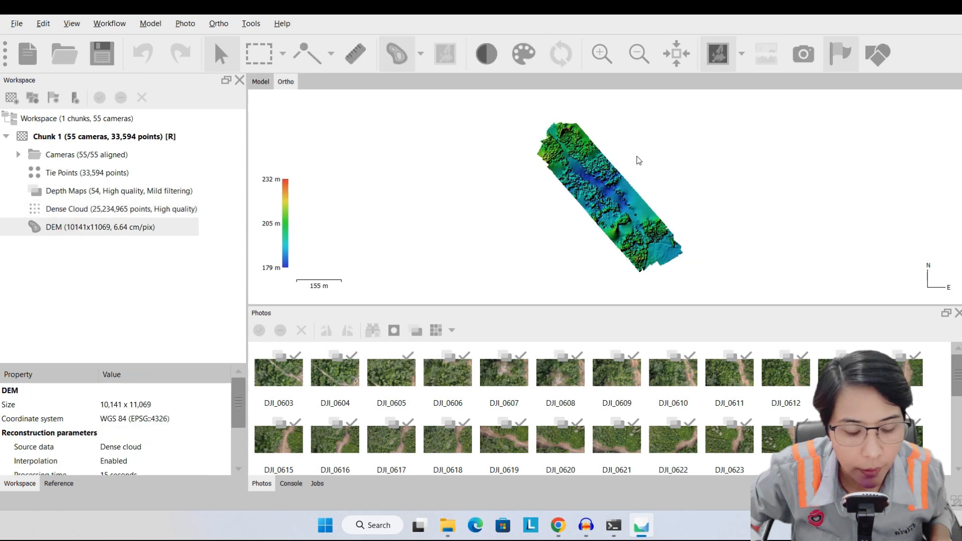
pyautogui.scroll(3, 597, 183)
pyautogui.scroll(1, 597, 183)
pyautogui.scroll(-4, 598, 183)
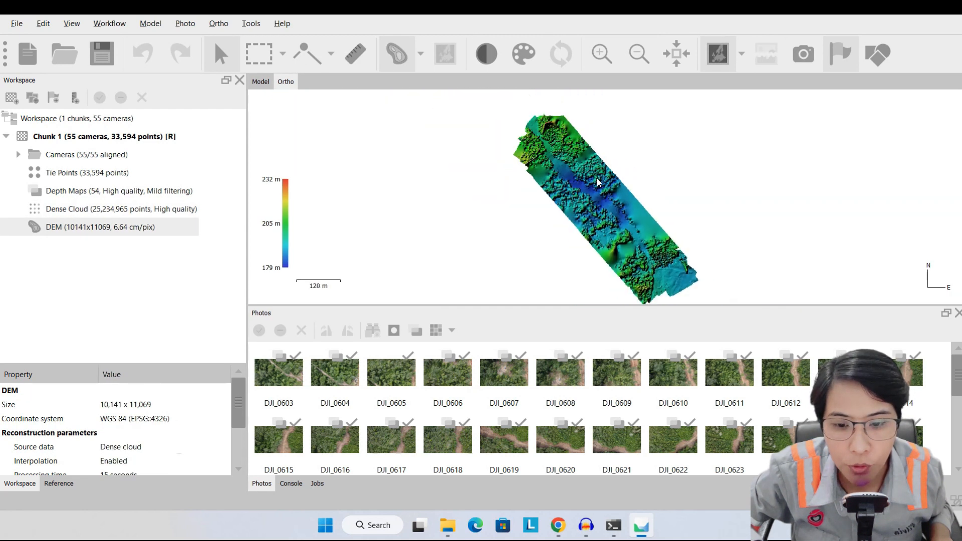
# Generate contour lines from the DEM with the default contour settings.
pyautogui.rightClick(99, 234)
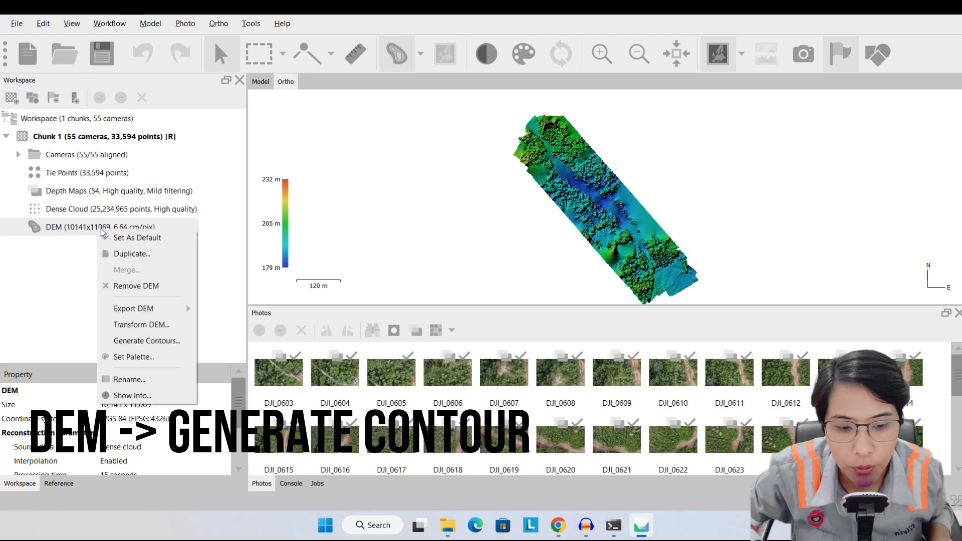
pyautogui.click(137, 342)
pyautogui.click(455, 326)
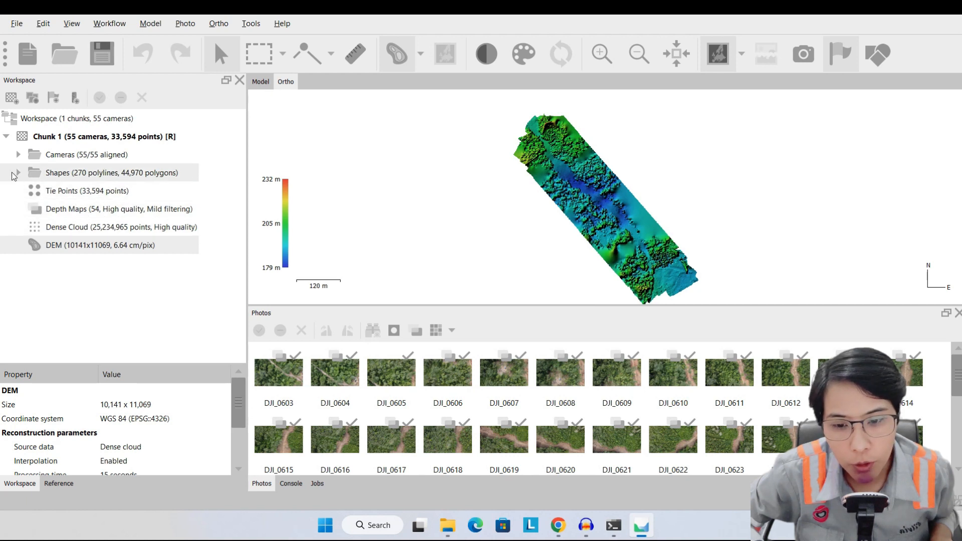
# Display the Contours shape layer over the dense cloud in the model view and inspect the labelled lines.
pyautogui.click(17, 173)
pyautogui.click(77, 191)
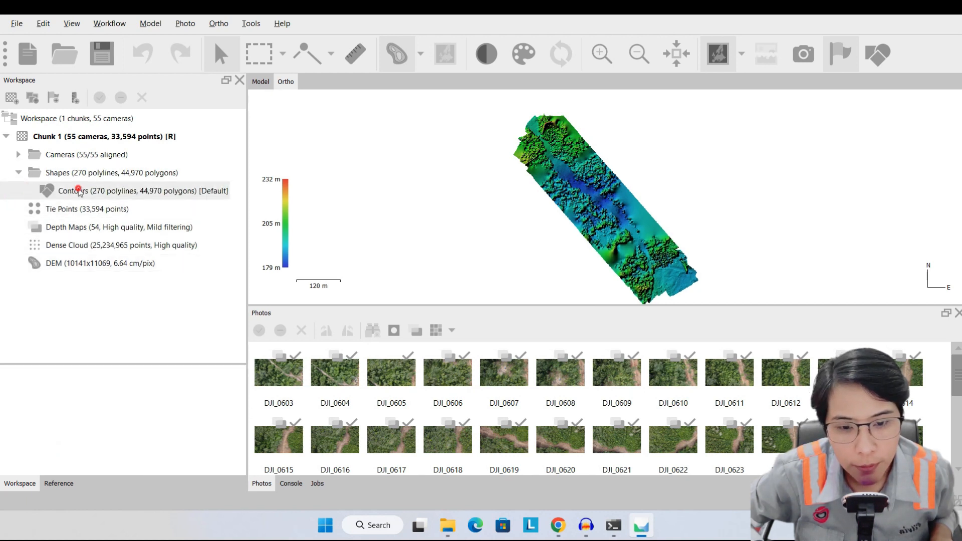
pyautogui.click(273, 81)
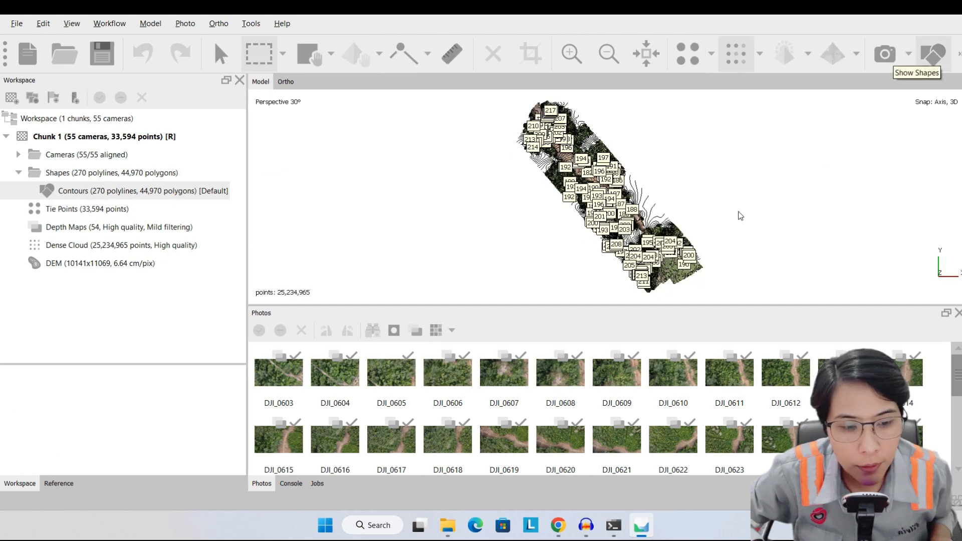
pyautogui.scroll(3, 671, 203)
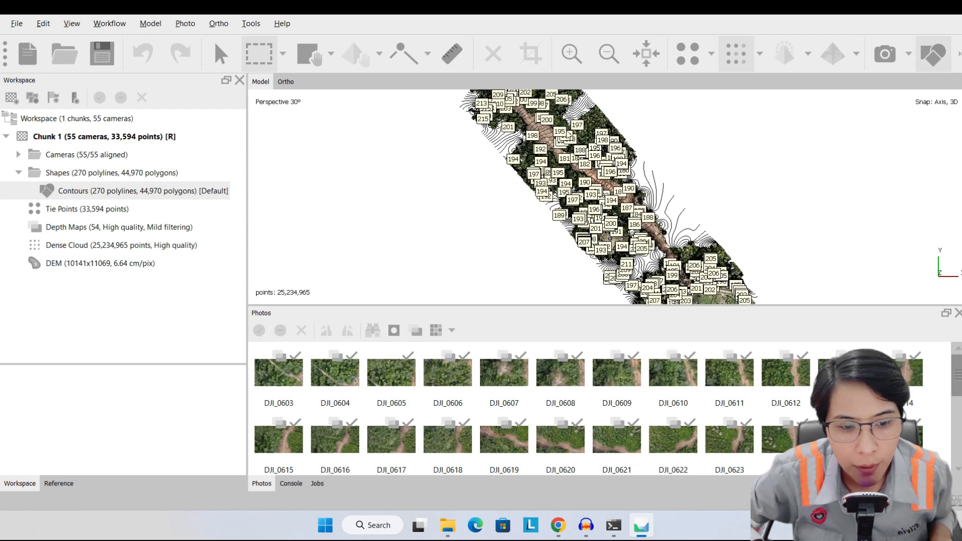
pyautogui.scroll(-1, 585, 175)
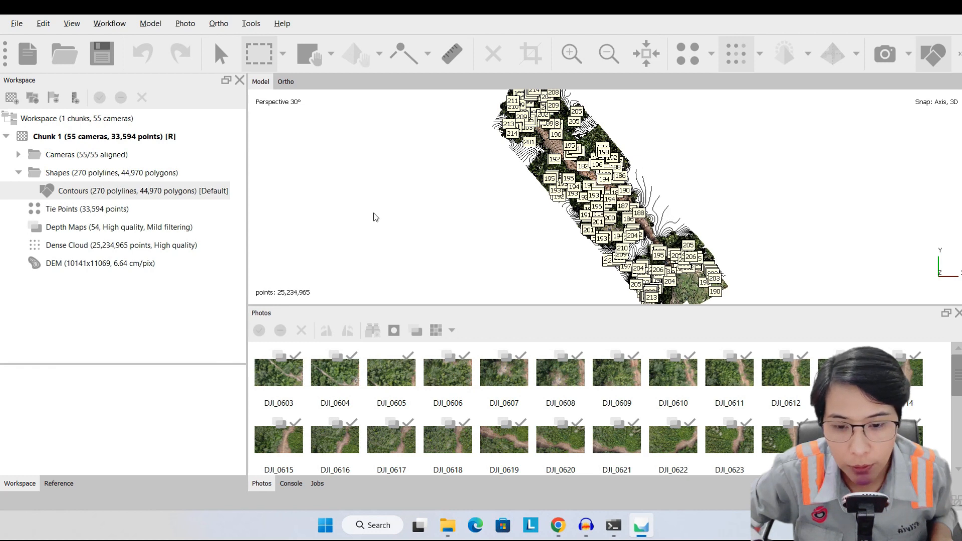
# Turn off the shape labels in the properties of the Contours layer.
pyautogui.rightClick(143, 192)
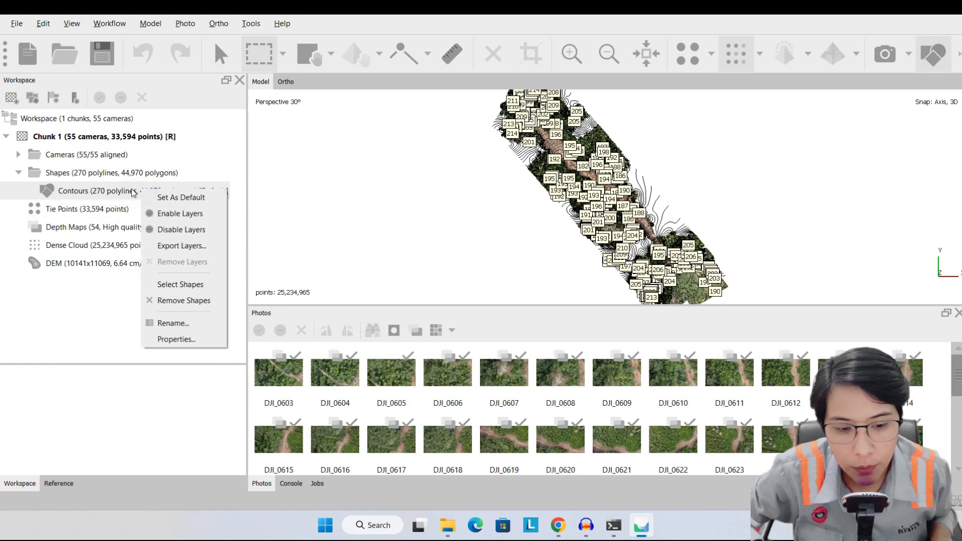
pyautogui.click(159, 339)
pyautogui.click(450, 292)
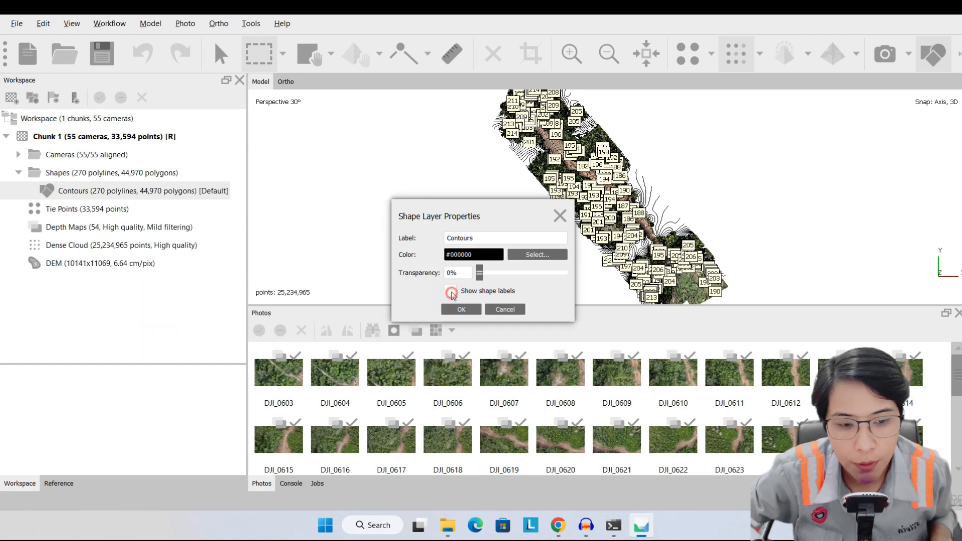
pyautogui.click(459, 309)
# Examine the unlabelled contours over the dense cloud, and briefly check the DEM view before returning to the model.
pyautogui.scroll(6, 607, 195)
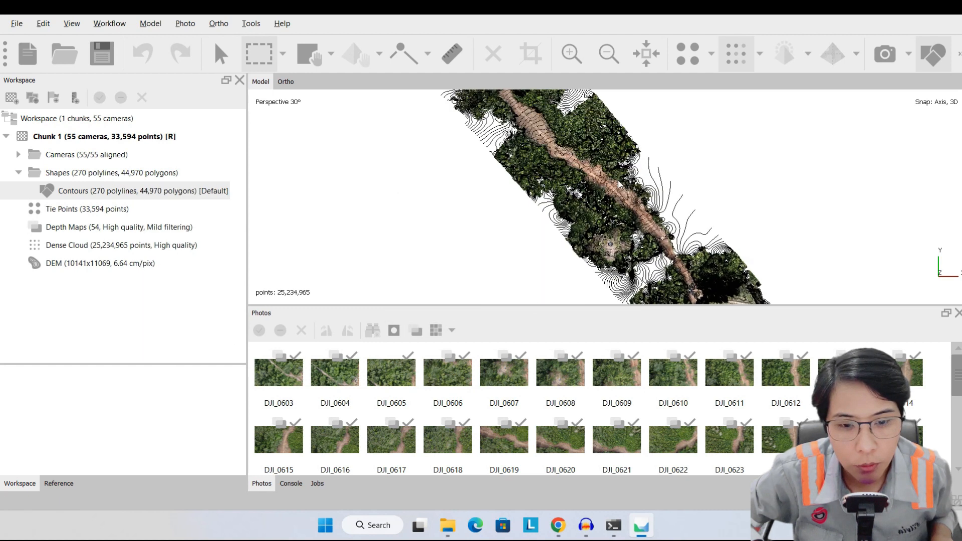
pyautogui.scroll(-2, 608, 195)
pyautogui.click(286, 83)
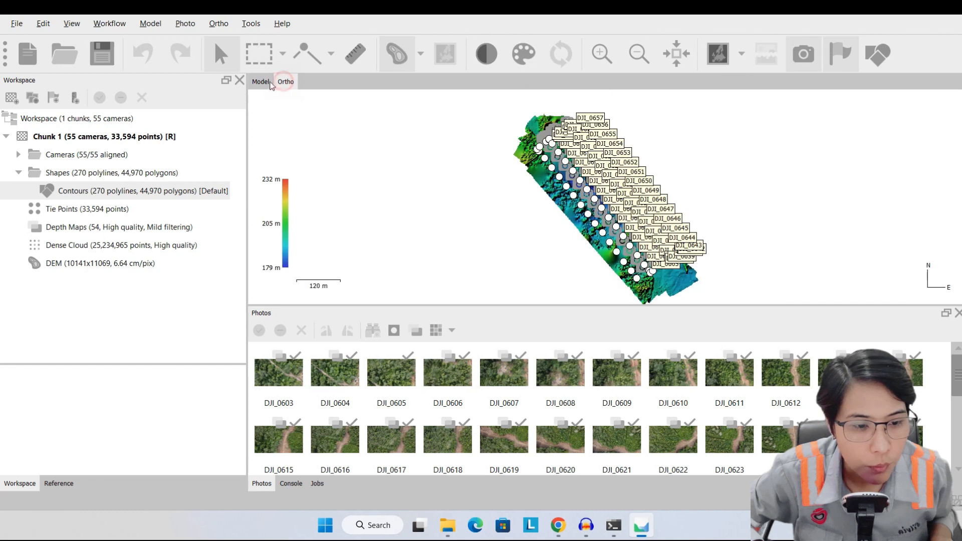
pyautogui.click(260, 81)
pyautogui.scroll(1, 603, 180)
pyautogui.scroll(-2, 603, 181)
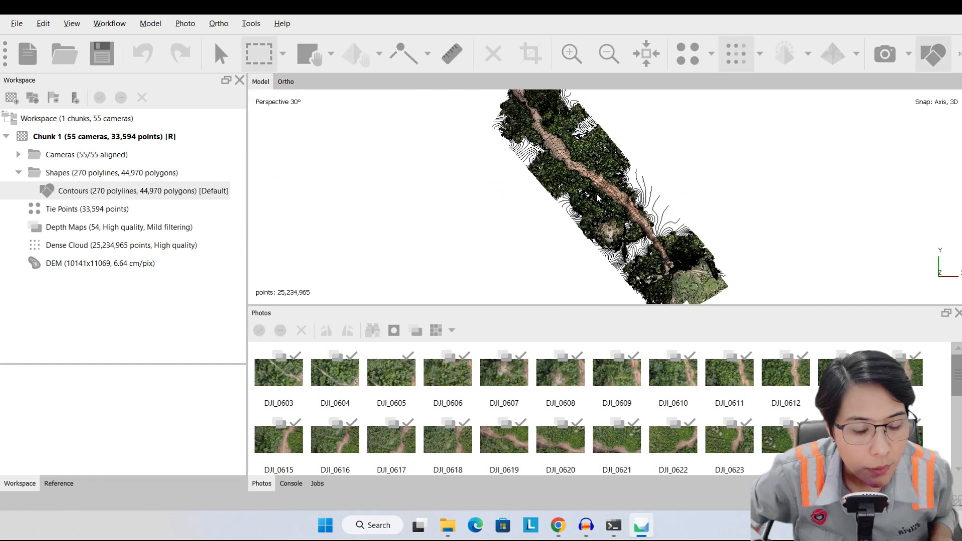
# Toggle the dense cloud and the contour shapes off and on to view each separately, leaving only the contours displayed.
pyautogui.click(735, 55)
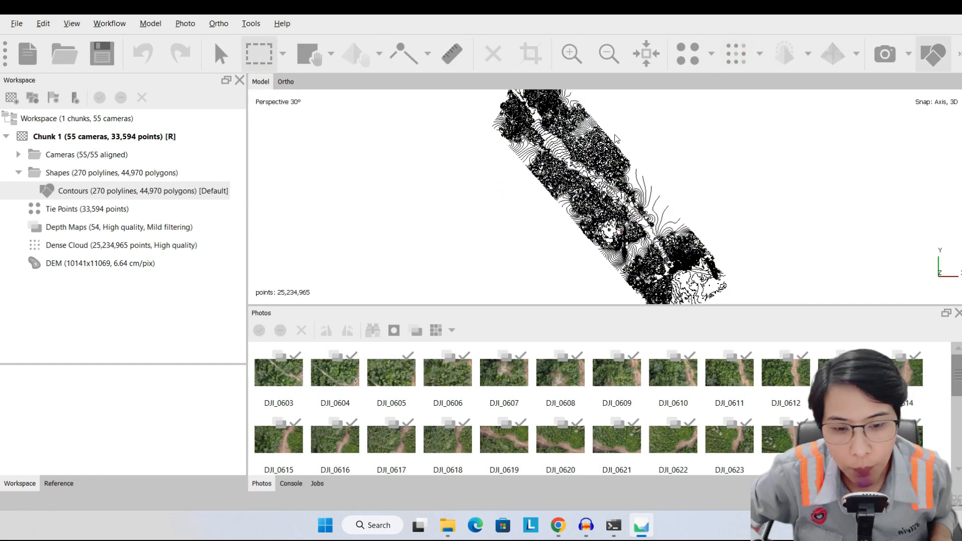
pyautogui.click(742, 60)
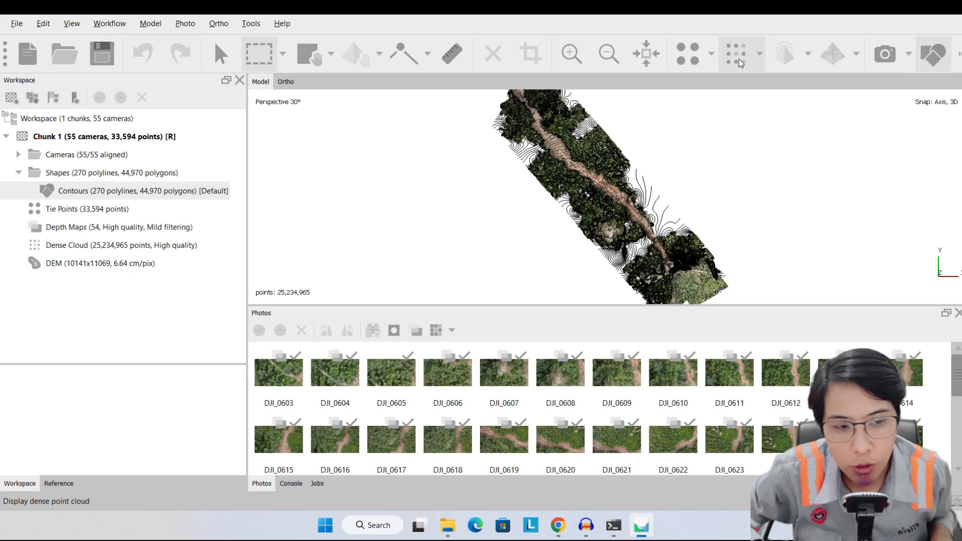
pyautogui.click(739, 60)
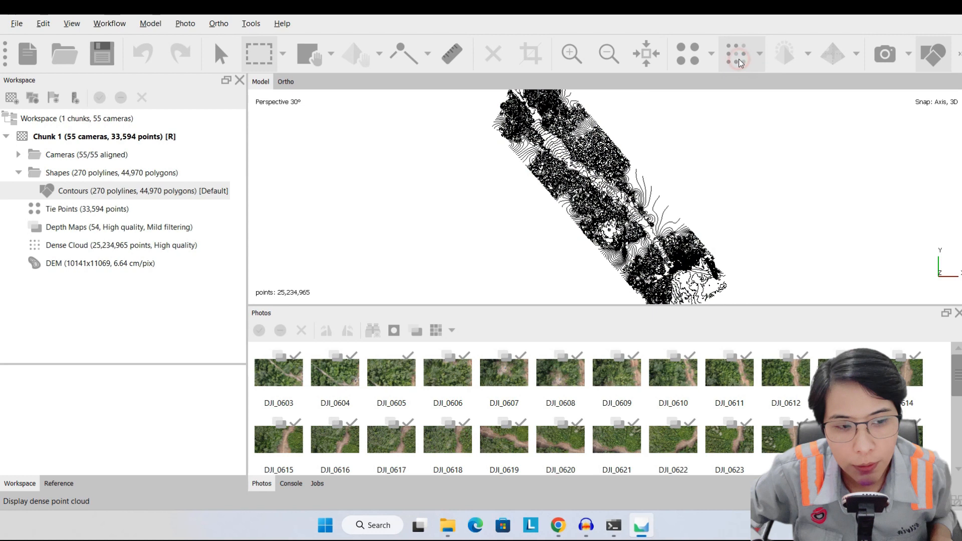
pyautogui.click(931, 57)
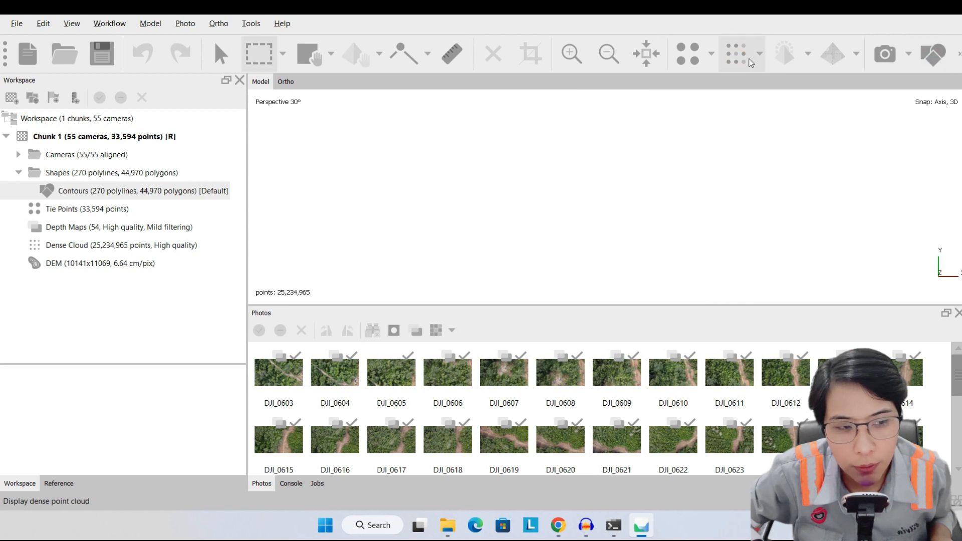
pyautogui.click(749, 61)
pyautogui.click(745, 58)
pyautogui.click(933, 55)
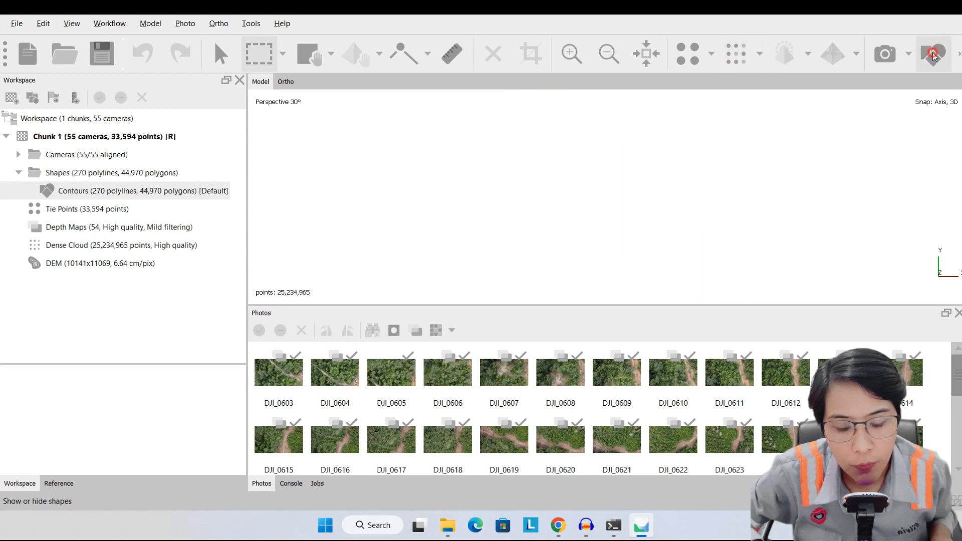
pyautogui.scroll(2, 581, 144)
pyautogui.scroll(-3, 582, 146)
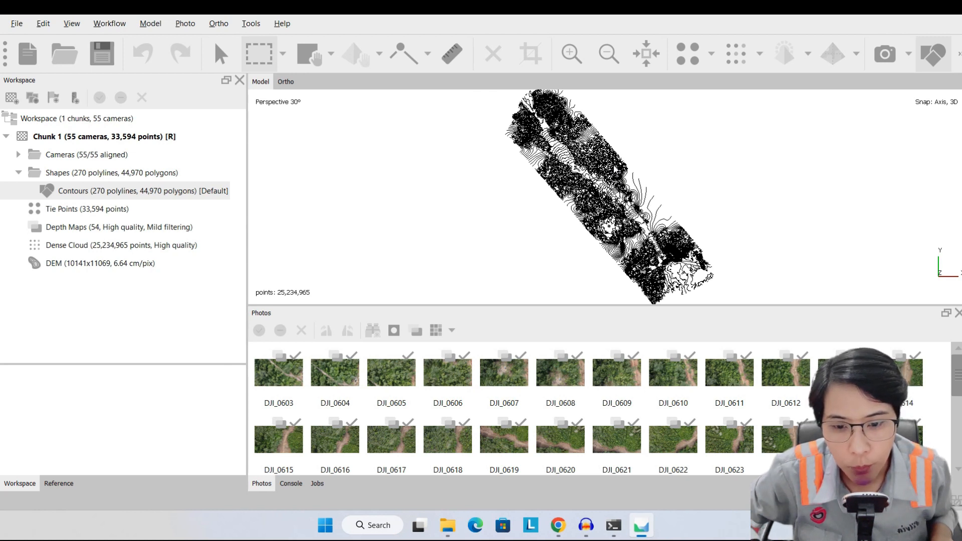
pyautogui.click(111, 24)
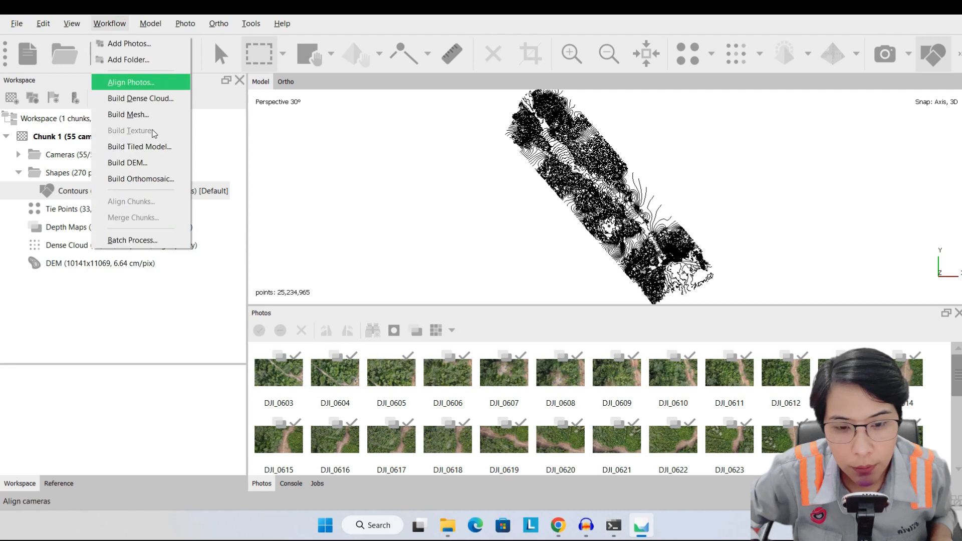
pyautogui.click(145, 179)
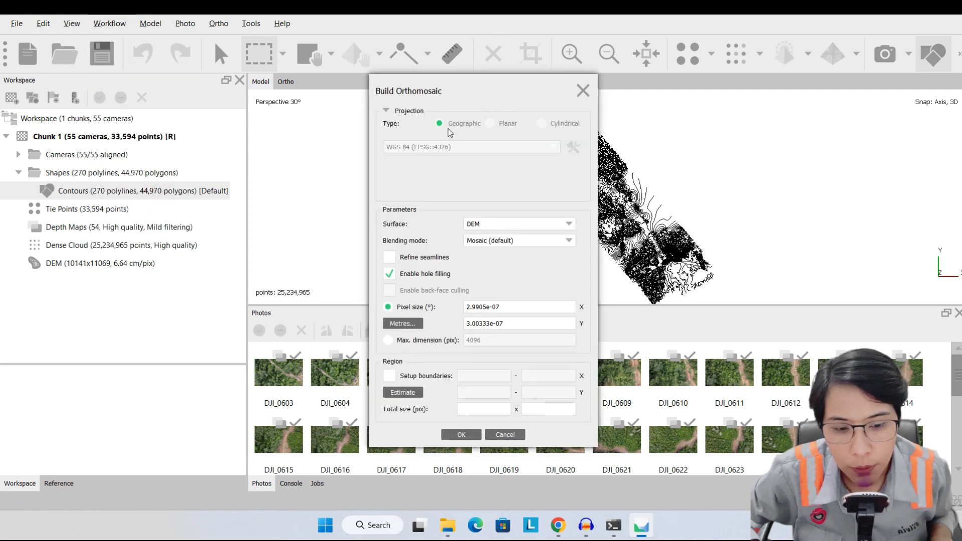
pyautogui.click(494, 224)
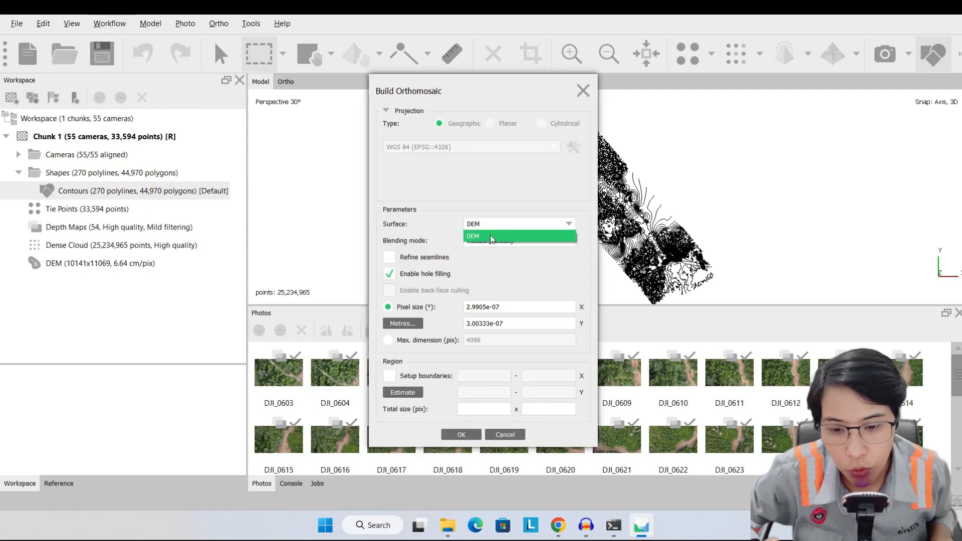
pyautogui.click(479, 237)
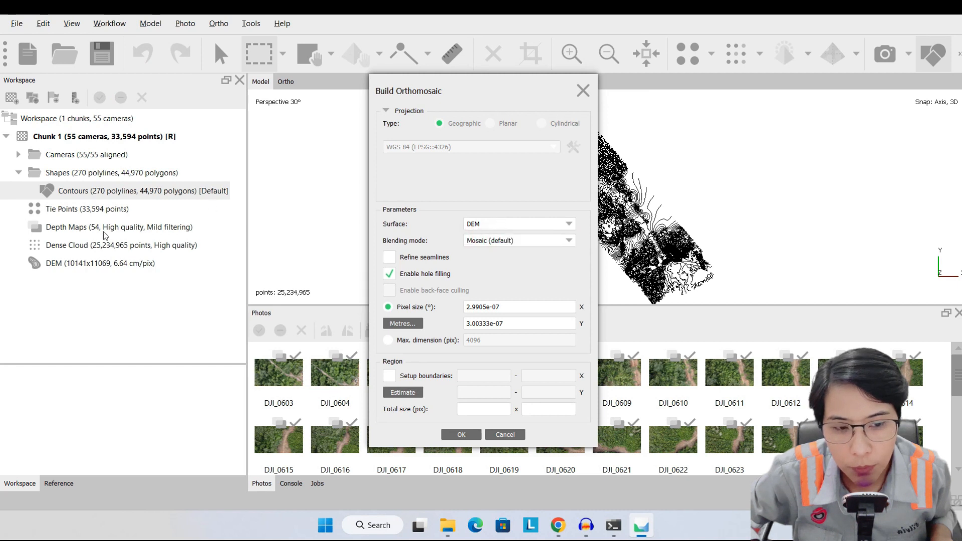
pyautogui.click(583, 90)
# Build an orthomosaic from the DEM surface with Mosaic (default) blending and hole filling enabled.
pyautogui.click(109, 23)
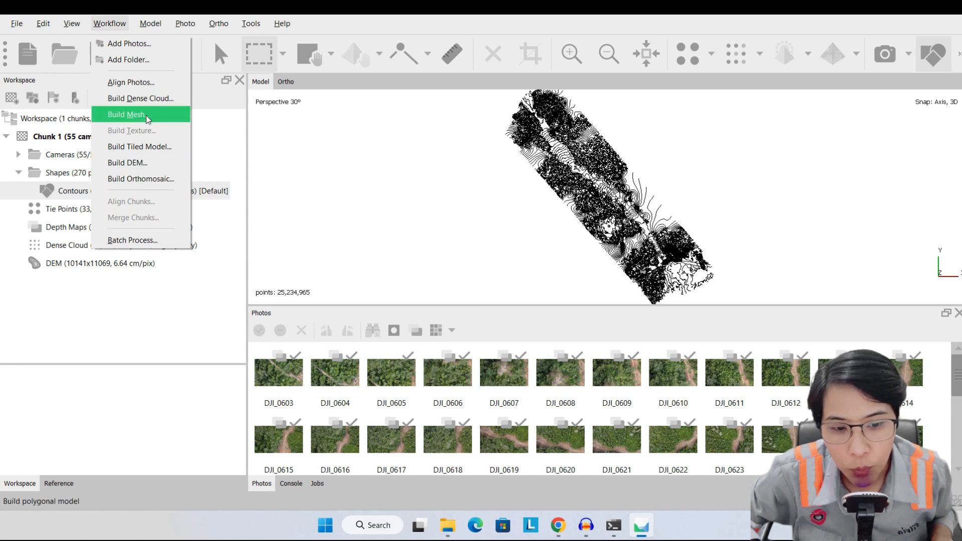
pyautogui.click(143, 179)
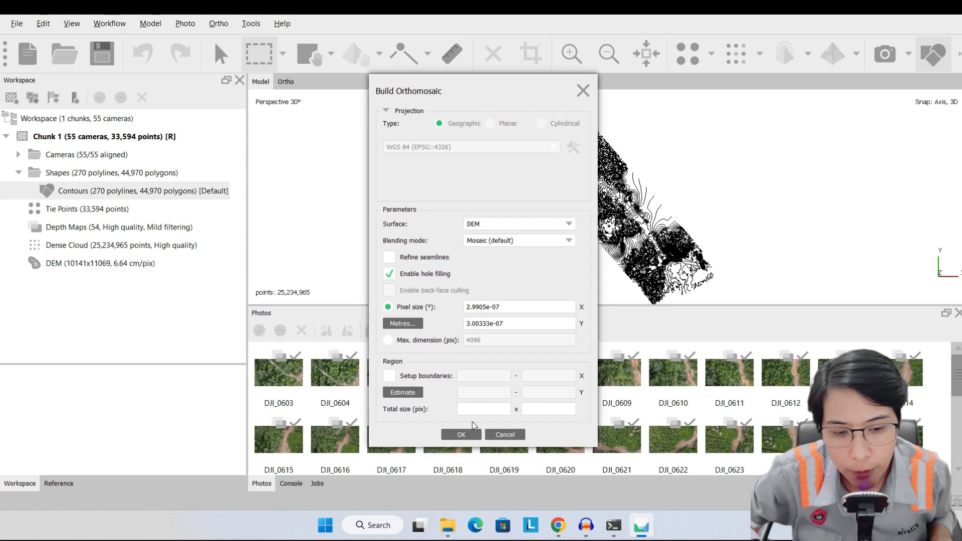
pyautogui.click(462, 434)
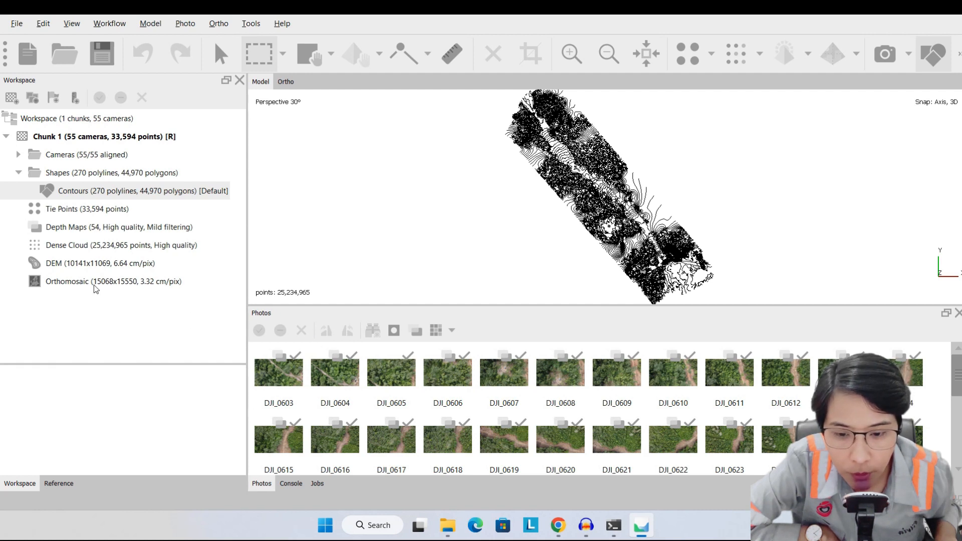
# Open the orthomosaic in the ortho view and hide the camera positions to inspect the imagery.
pyautogui.doubleClick(53, 285)
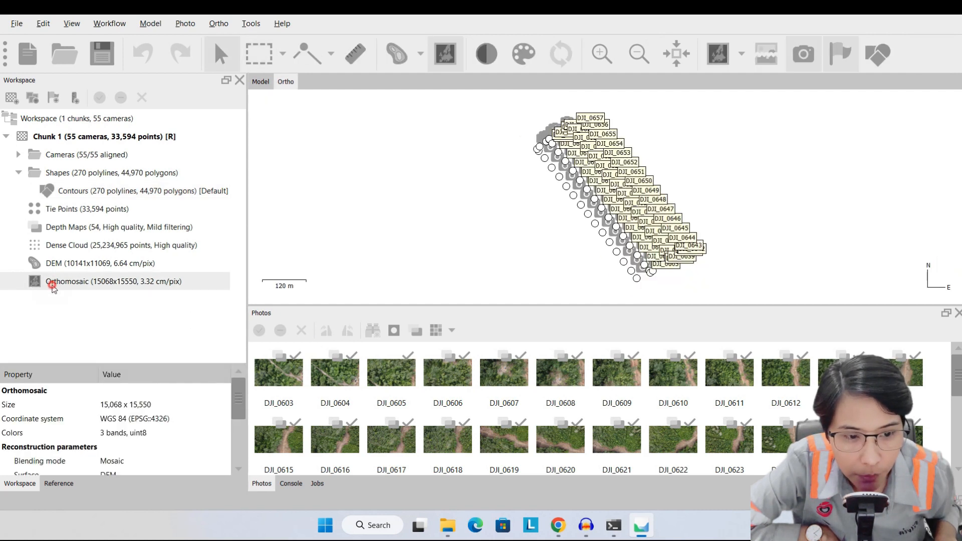
pyautogui.click(807, 58)
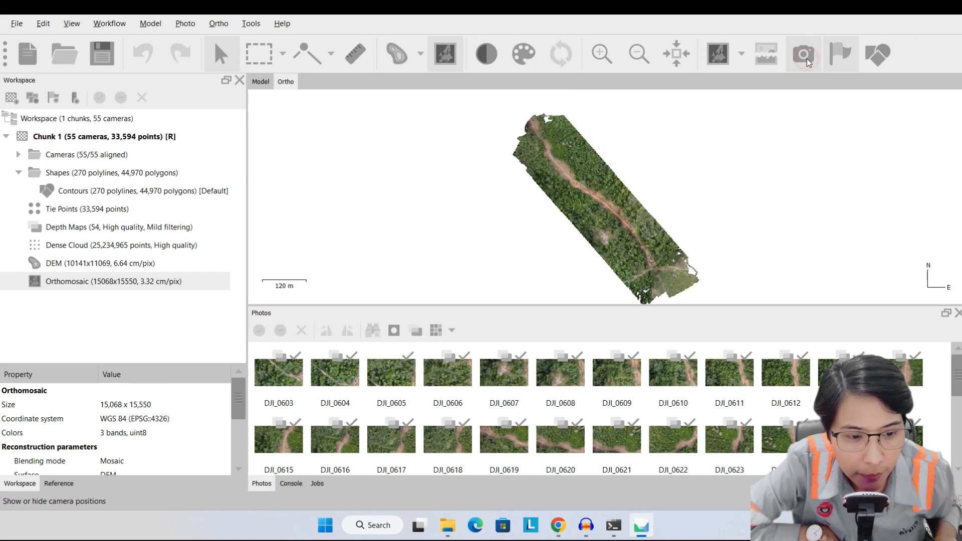
pyautogui.scroll(3, 633, 206)
pyautogui.moveTo(609, 244)
pyautogui.mouseDown()
pyautogui.moveTo(594, 219)
pyautogui.moveTo(594, 240)
pyautogui.mouseUp()
# Show the dense cloud and the cameras in the model view for comparison, and return to the orthomosaic.
pyautogui.click(257, 80)
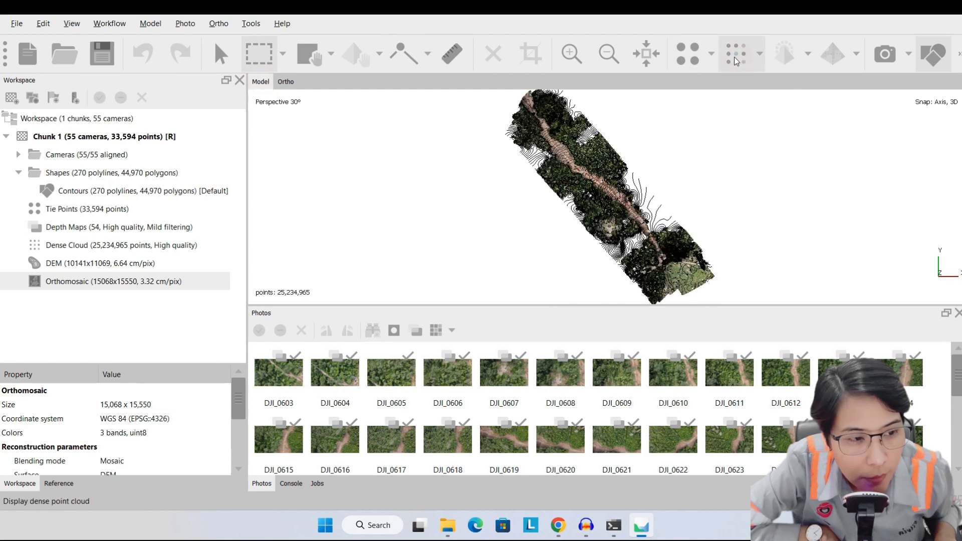
pyautogui.click(885, 58)
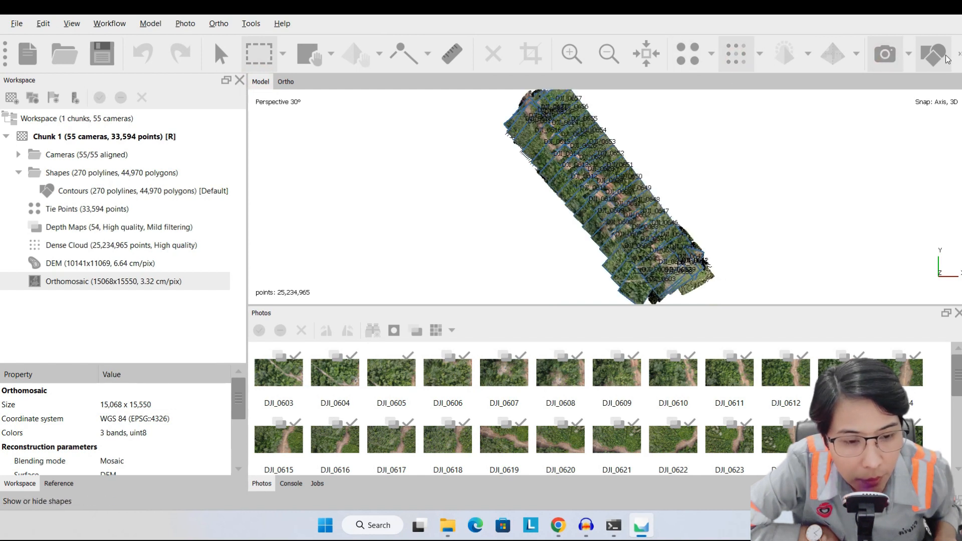
pyautogui.click(286, 81)
# Examine the orthomosaic along the dirt road at several scales, down to the checkered ground target beside it.
pyautogui.scroll(3, 540, 221)
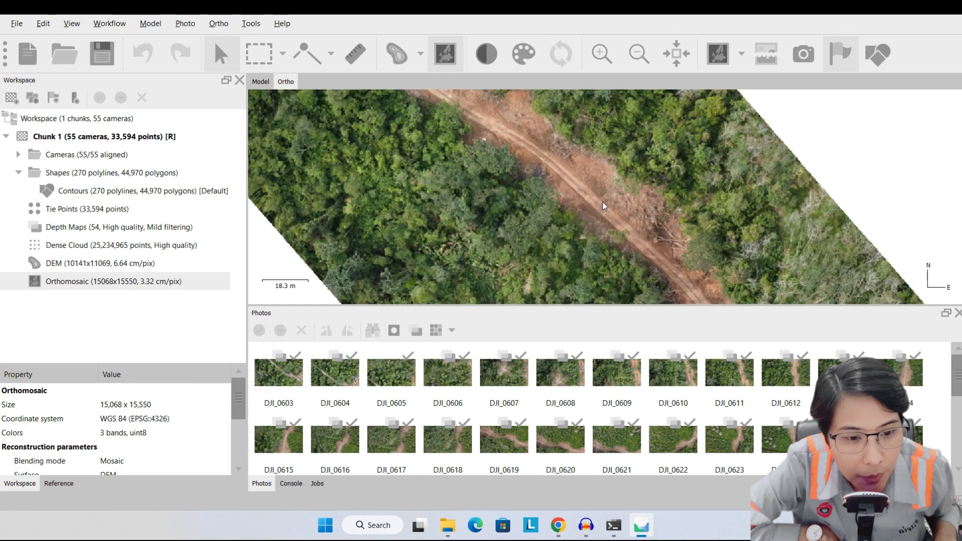
pyautogui.scroll(-5, 626, 223)
pyautogui.scroll(3, 557, 179)
pyautogui.scroll(-3, 509, 201)
pyautogui.scroll(3, 548, 242)
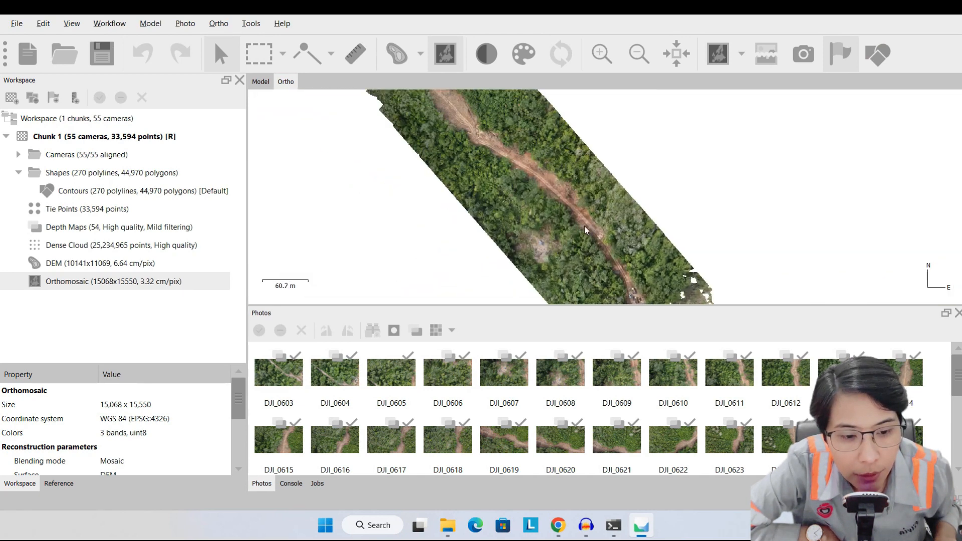
pyautogui.scroll(-5, 611, 227)
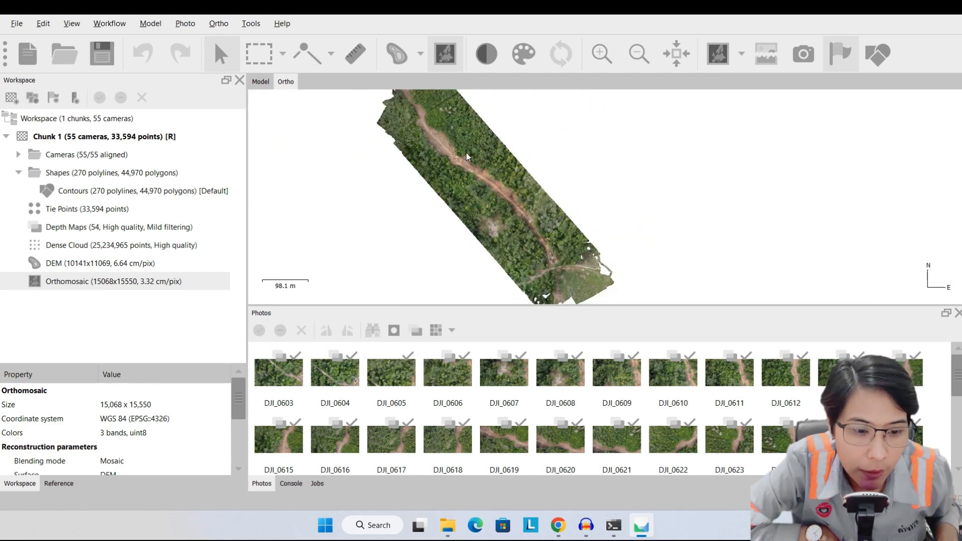
pyautogui.scroll(5, 435, 123)
pyautogui.scroll(3, 573, 257)
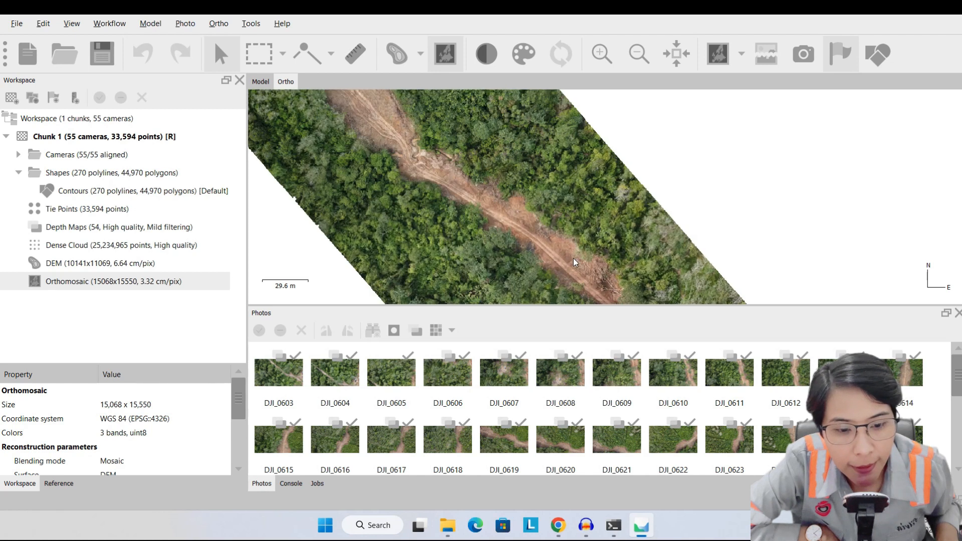
pyautogui.scroll(3, 573, 255)
pyautogui.scroll(4, 412, 210)
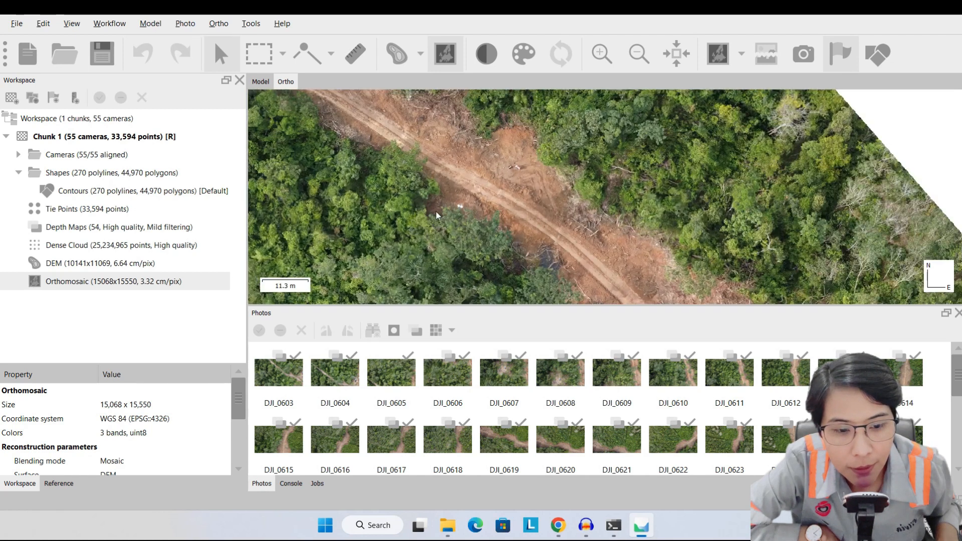
pyautogui.scroll(4, 456, 210)
pyautogui.scroll(3, 476, 206)
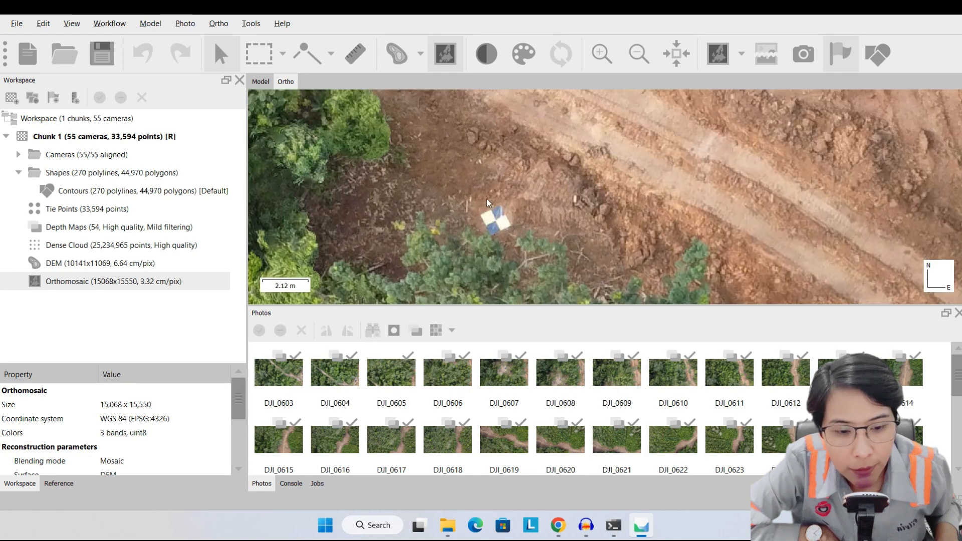